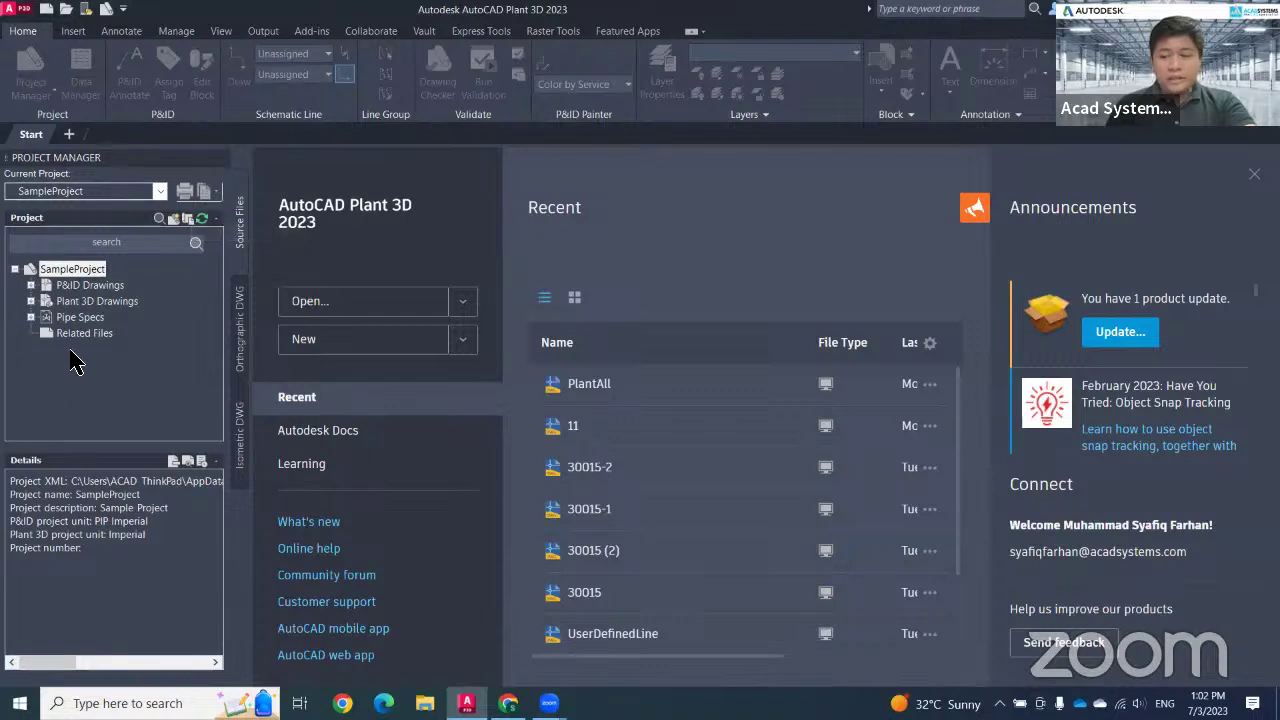
Browse the project list, then hide and restore the Project Manager palette
{"action": "left_click", "coordinate": [160, 191]}
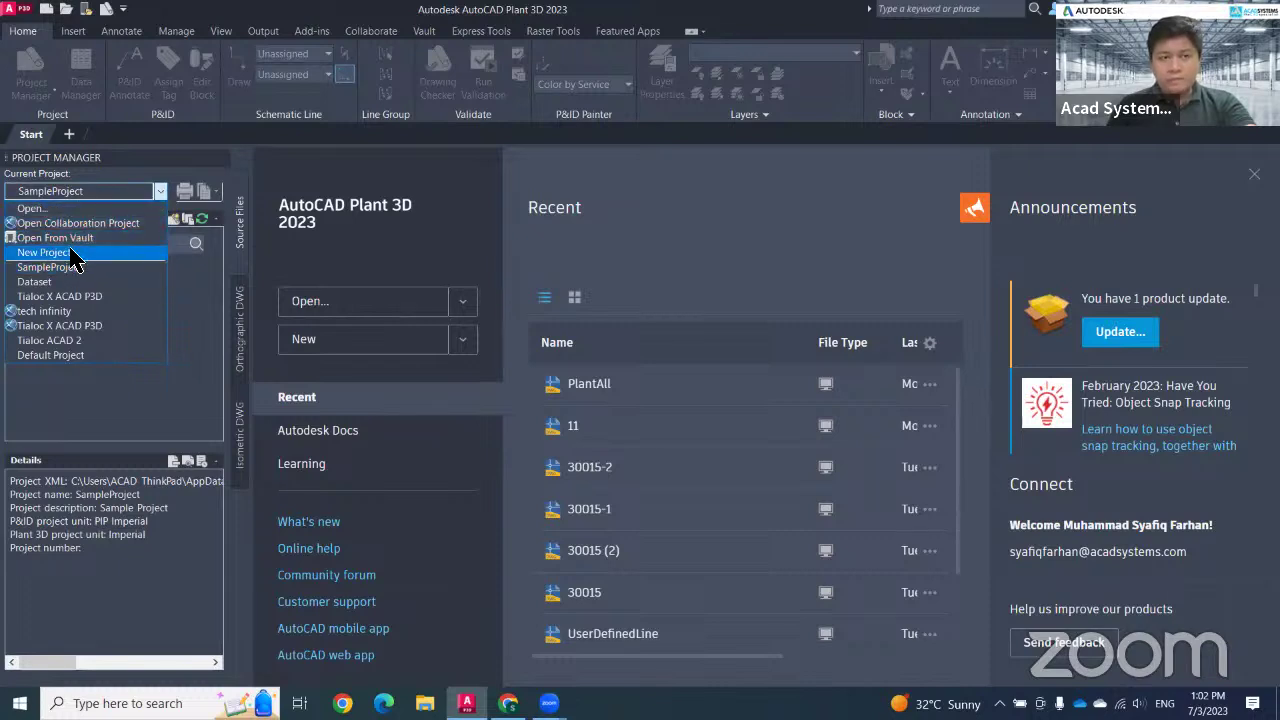
{"action": "left_click", "coordinate": [186, 366]}
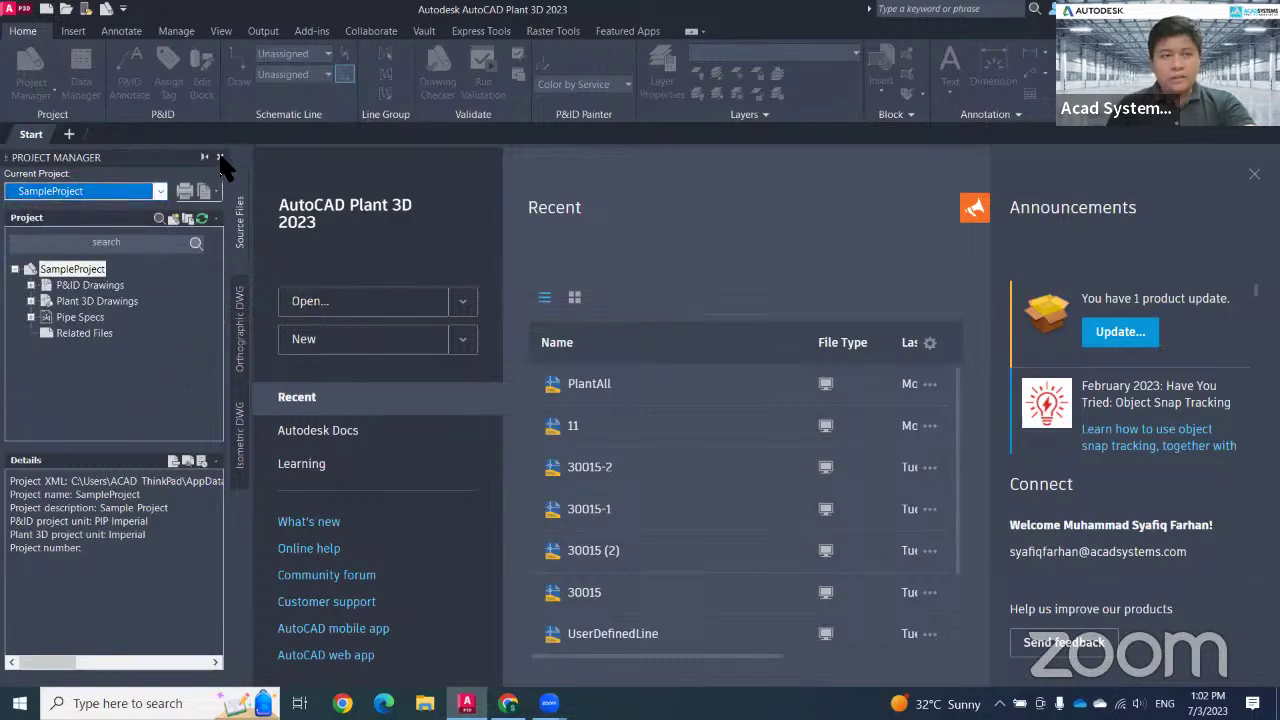
{"action": "left_click", "coordinate": [221, 157]}
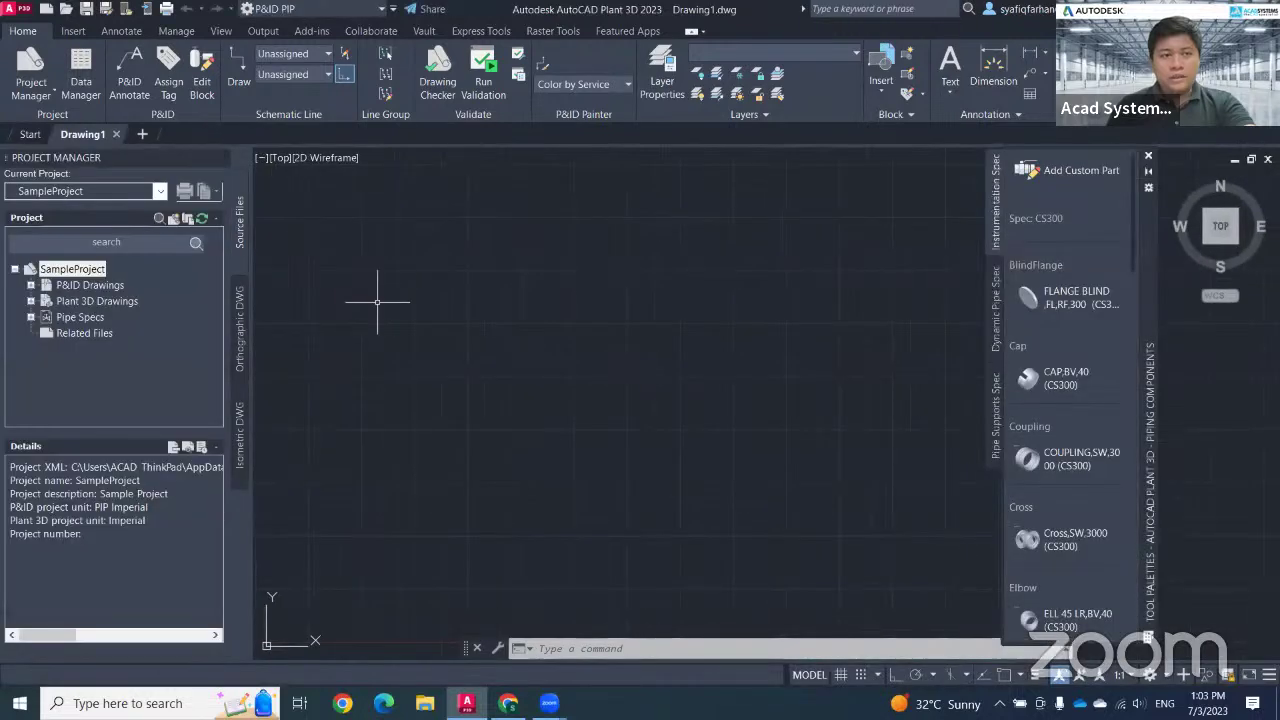
{"action": "left_click", "coordinate": [41, 97]}
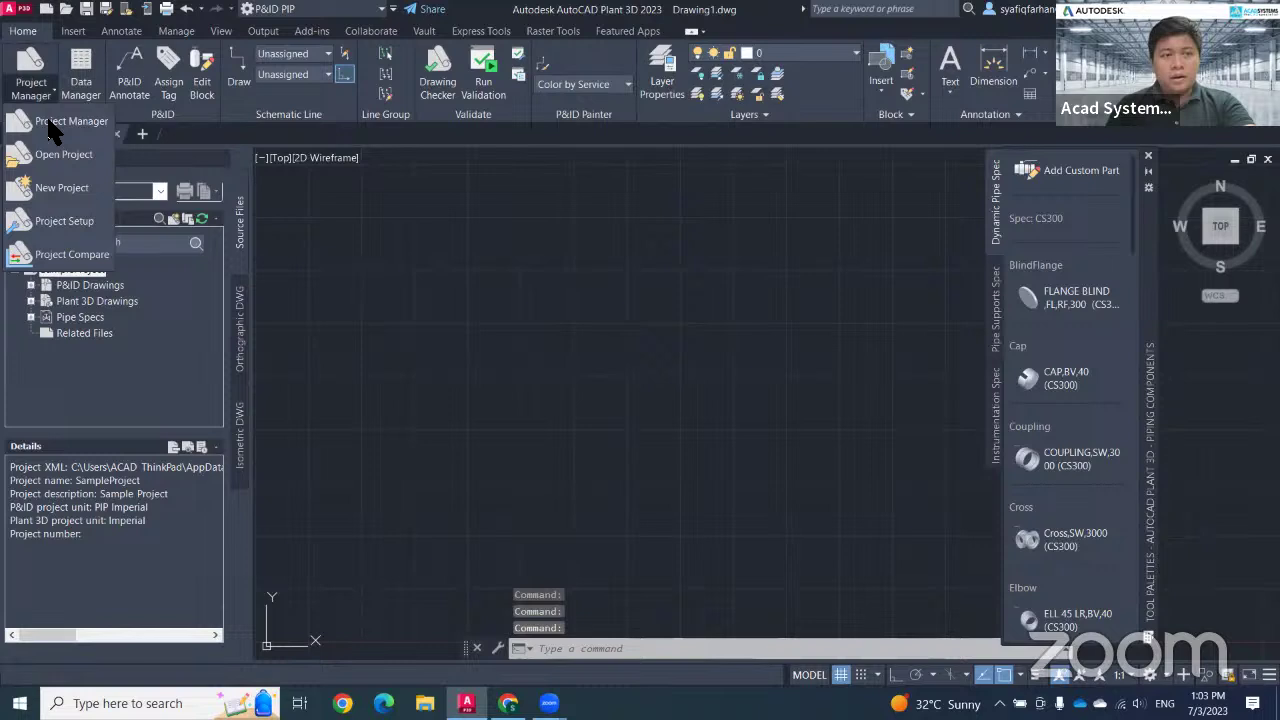
{"action": "left_click", "coordinate": [49, 123]}
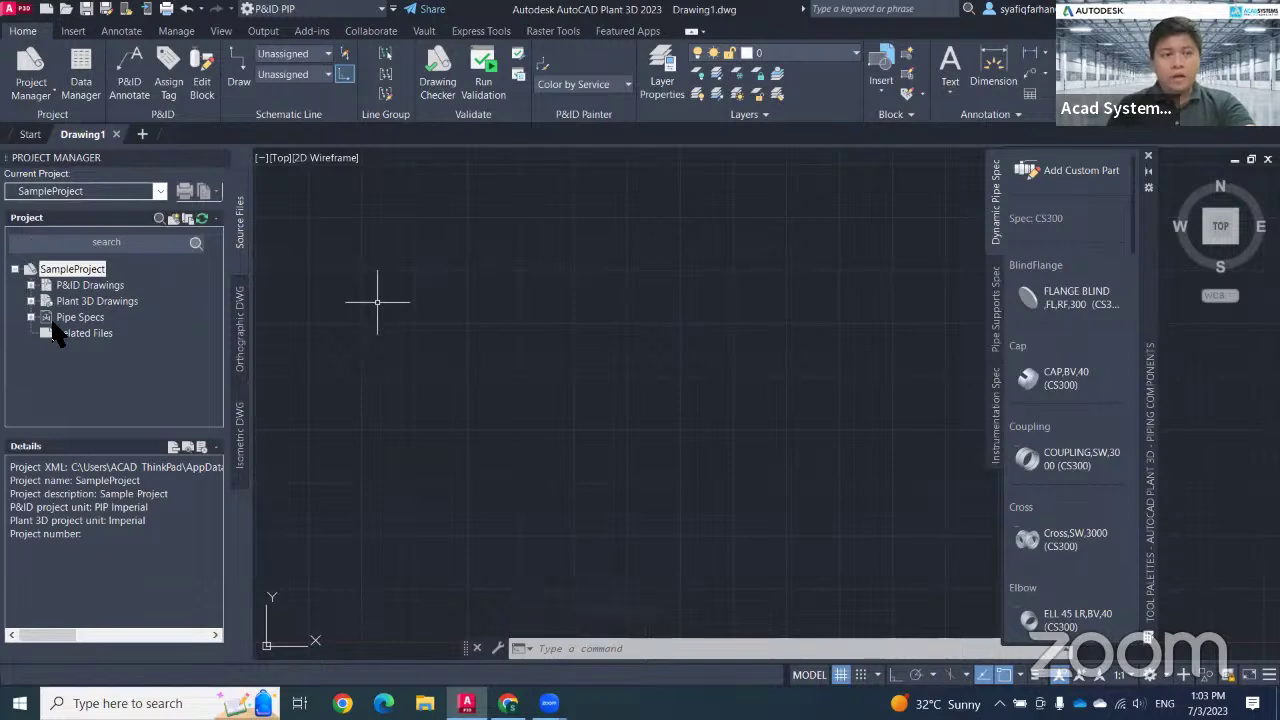
Close Drawing1 and choose New Project from the Current Project list
{"action": "left_click", "coordinate": [116, 134]}
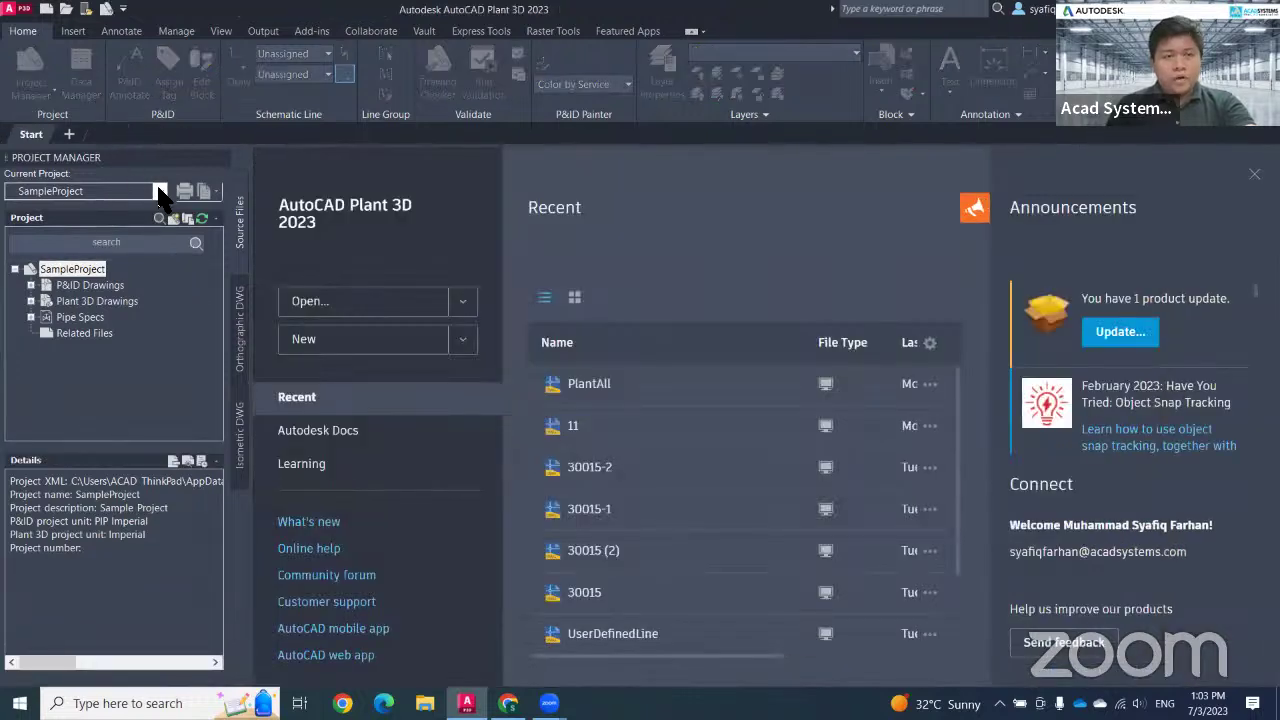
{"action": "left_click", "coordinate": [160, 191]}
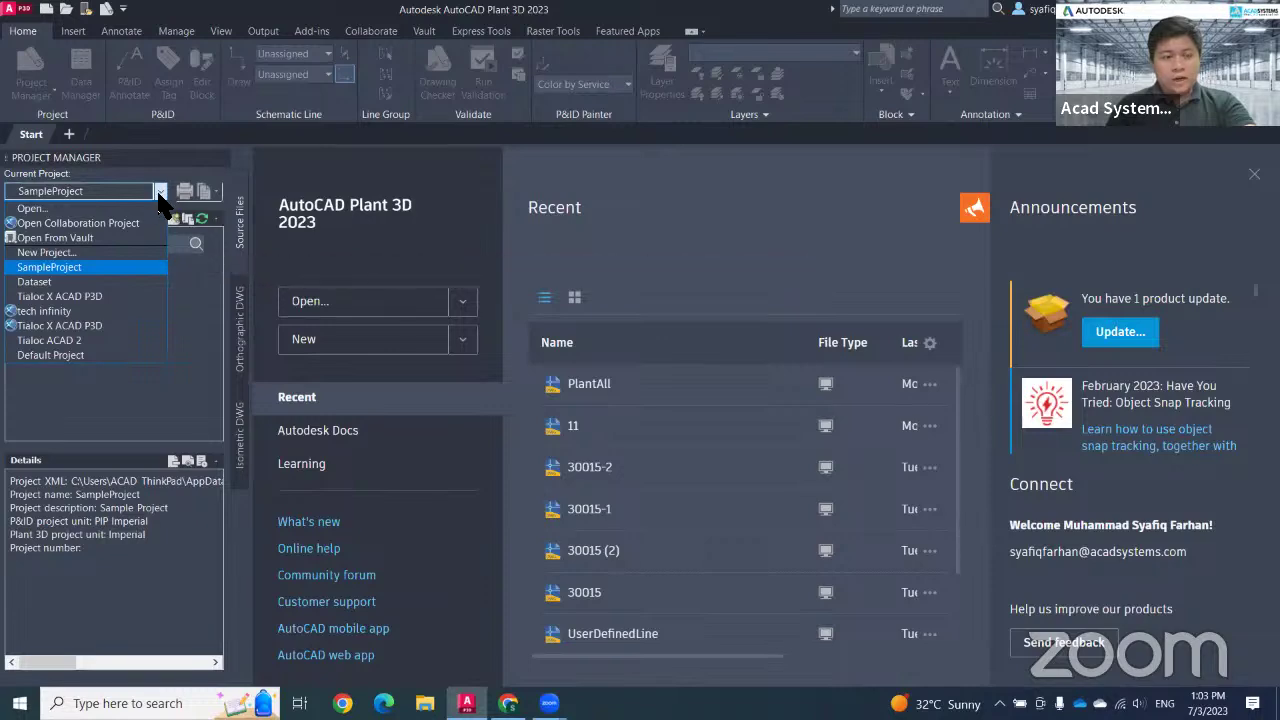
{"action": "left_click", "coordinate": [70, 254]}
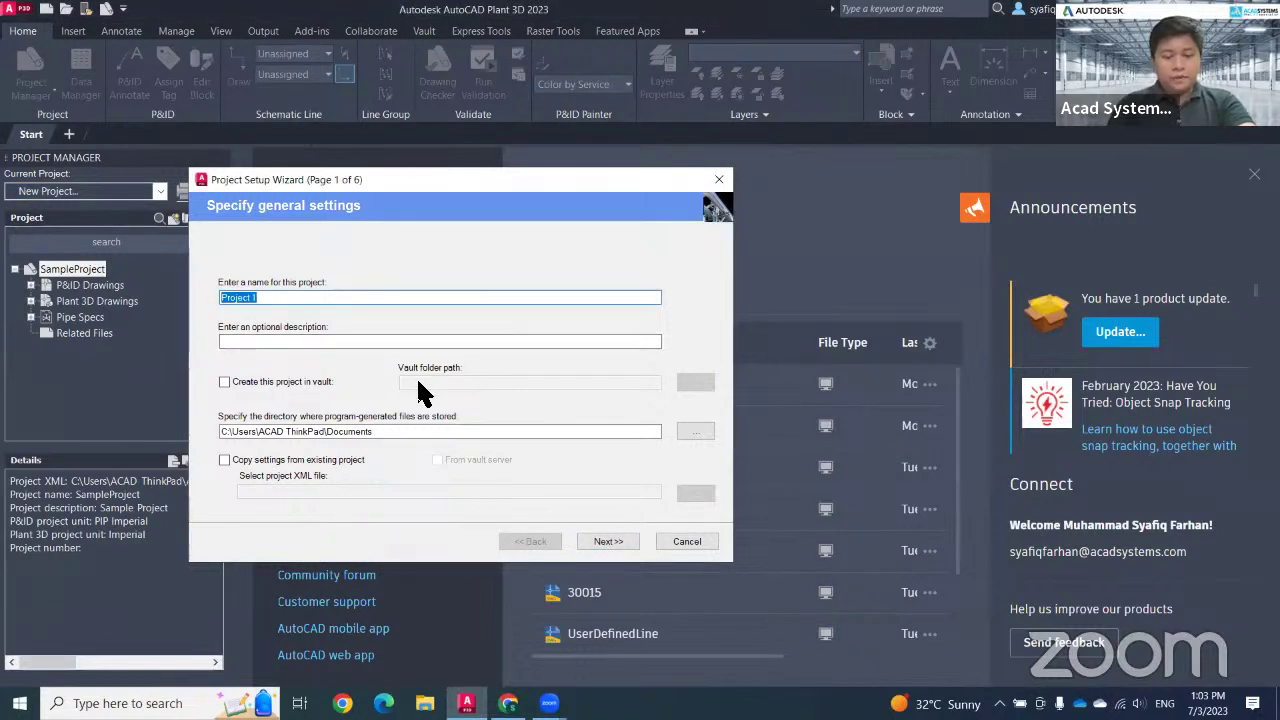
Name the project Learn AutoCAD Plant 3D in Minutes, locating it in a new Documents\Plant 3D folder
{"action": "type", "text": "P"}
{"action": "type", "text": "earn"}
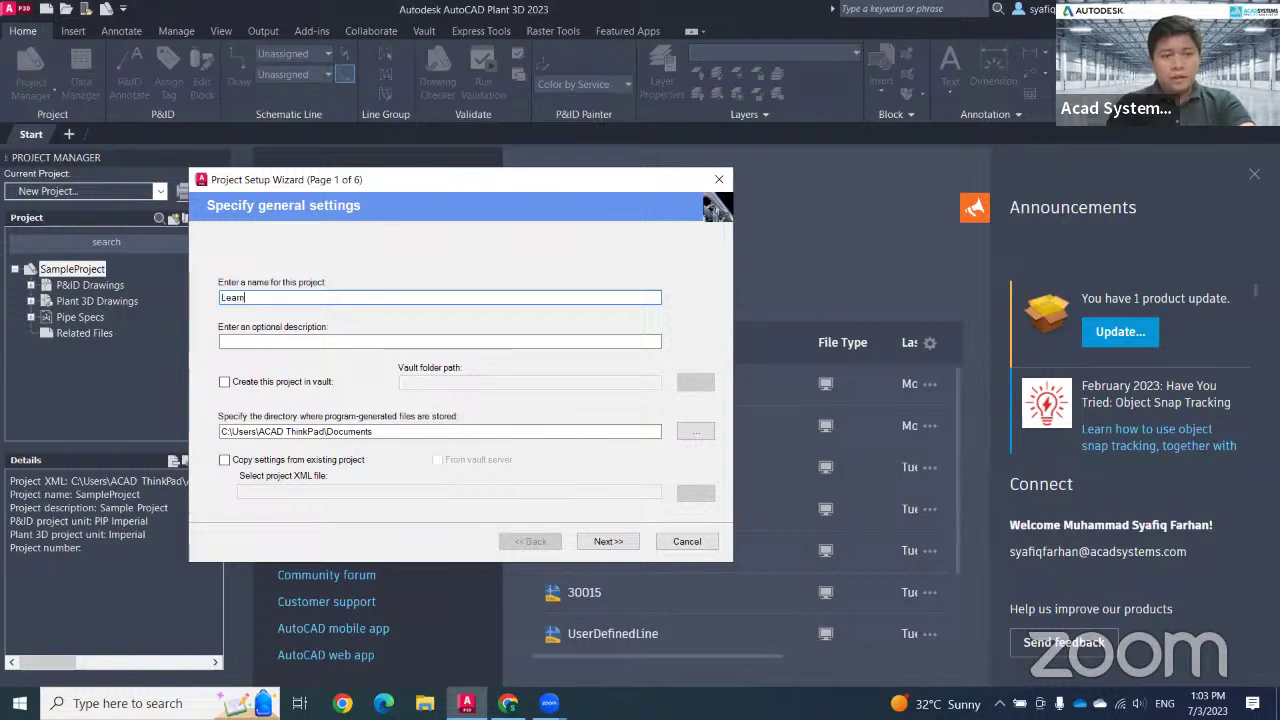
{"action": "type", "text": " AutoCAD Plant 3D in Mi"}
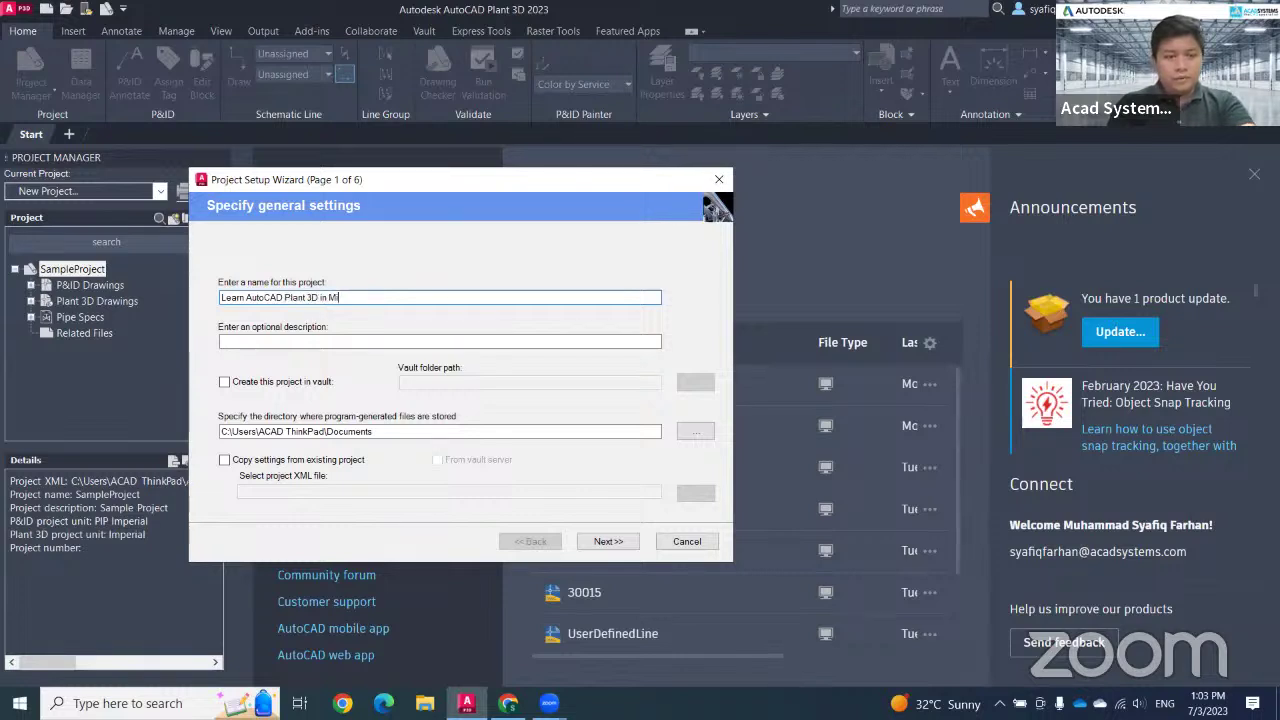
{"action": "type", "text": "utes"}
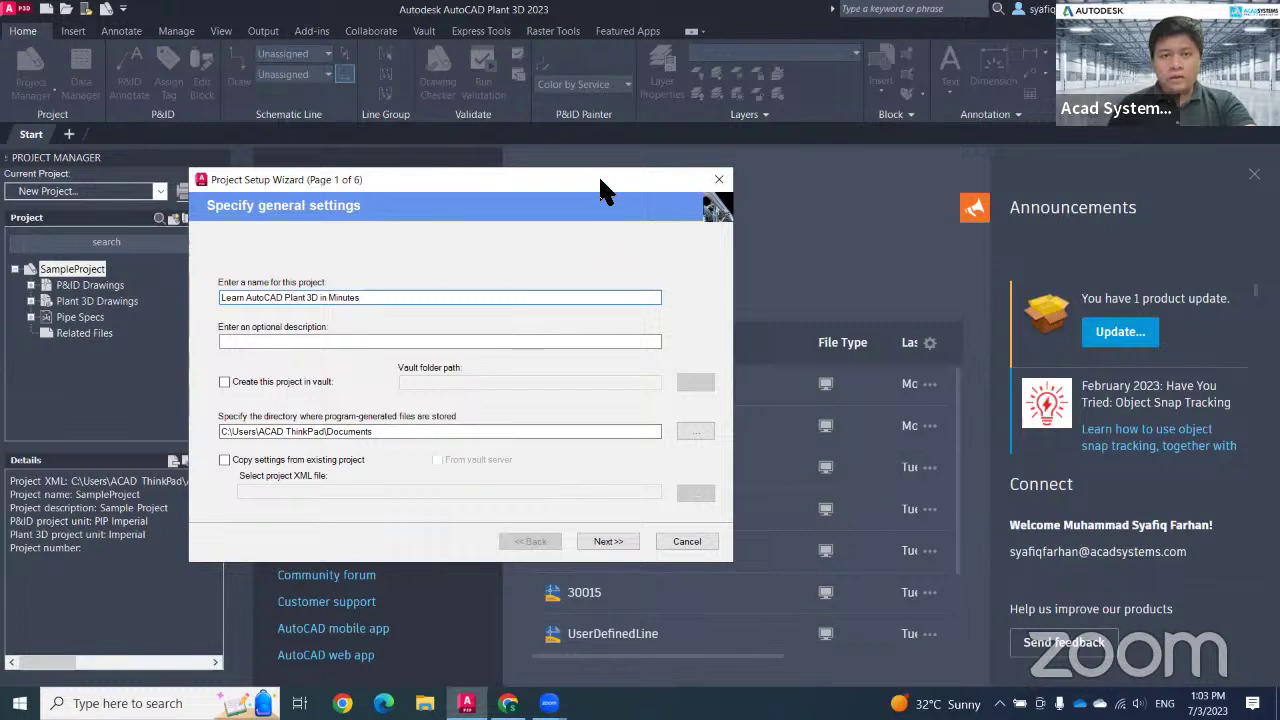
{"action": "left_click", "coordinate": [695, 433]}
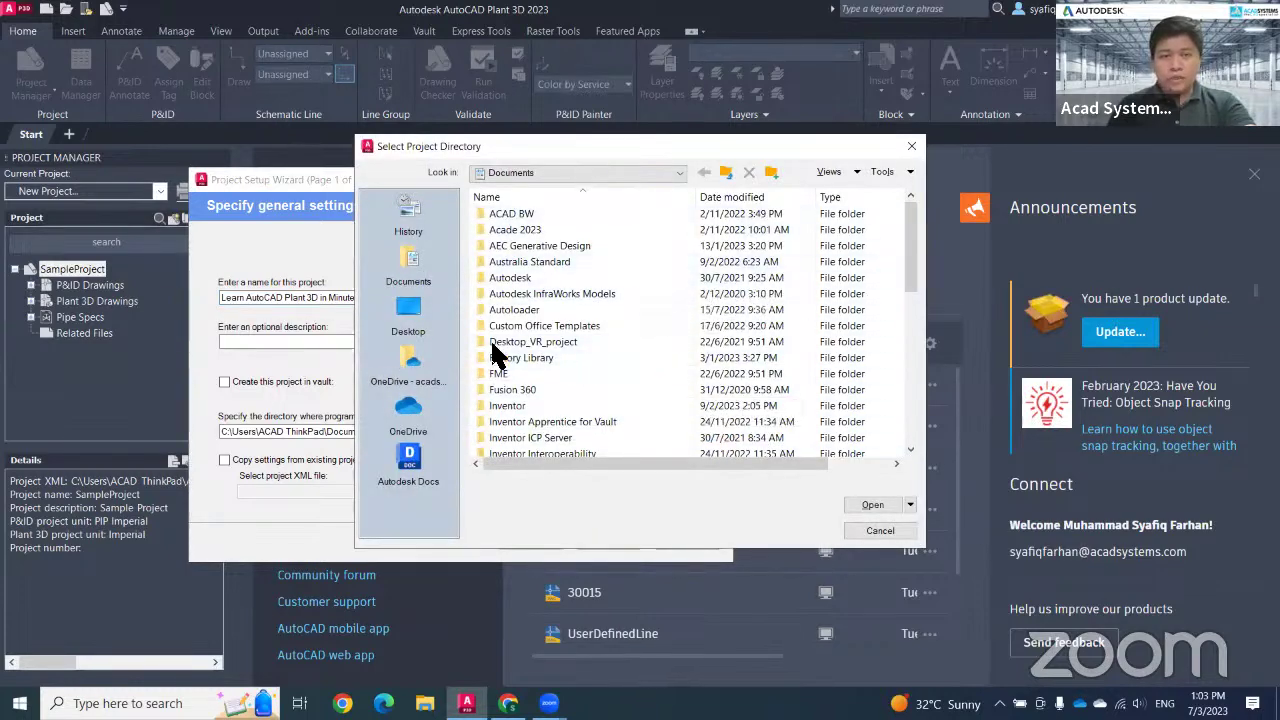
{"action": "left_click", "coordinate": [771, 174]}
{"action": "type", "text": "Plant 3D"}
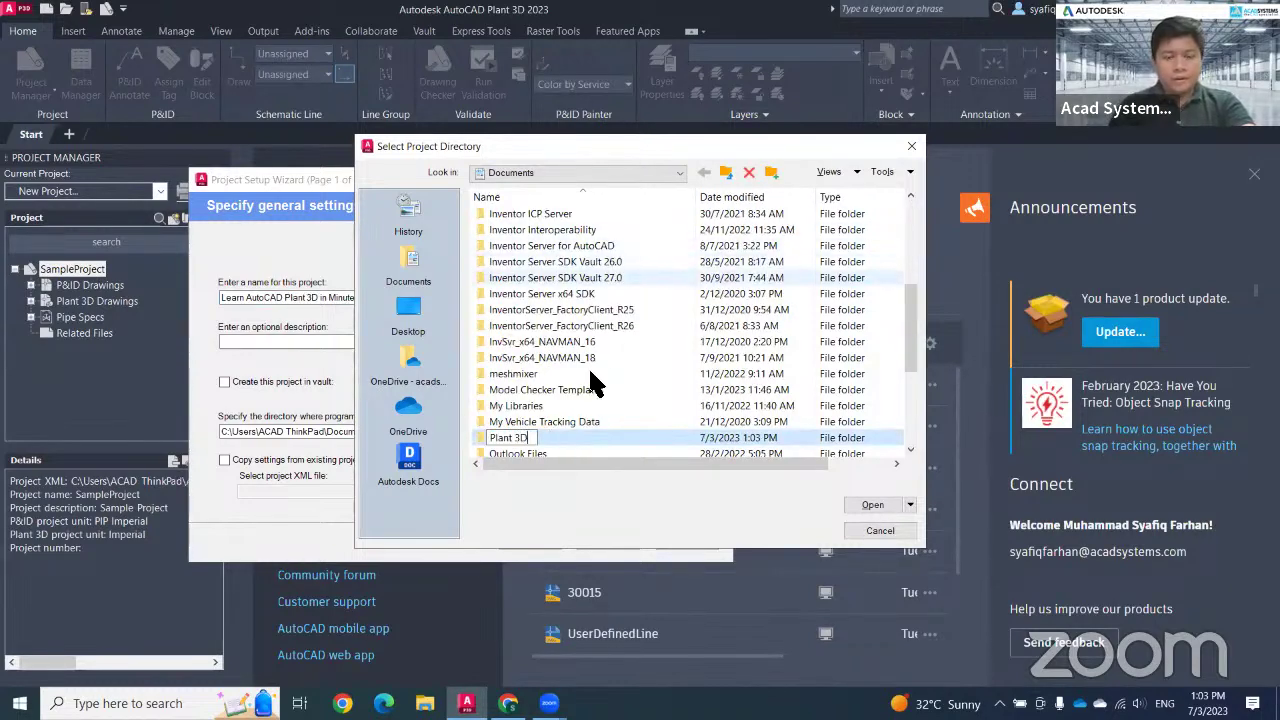
{"action": "key", "text": "Return"}
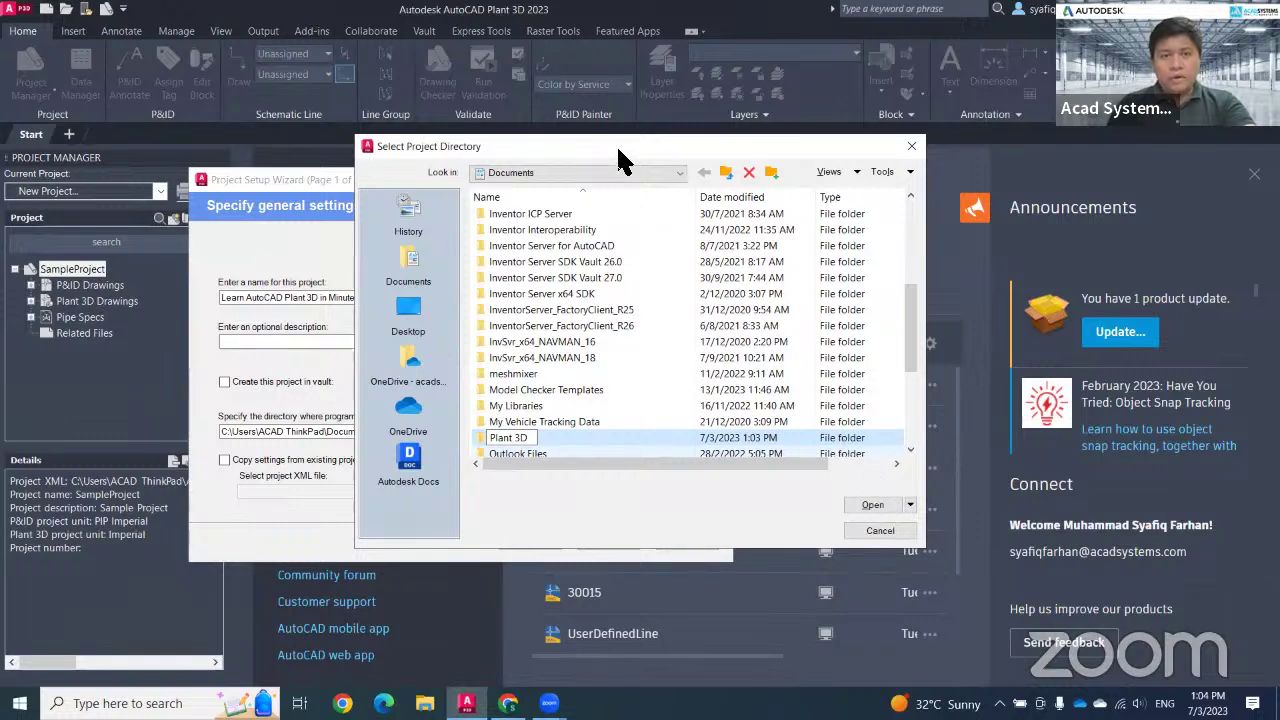
{"action": "scroll", "coordinate": [629, 449], "scroll_direction": "down", "scroll_amount": 1}
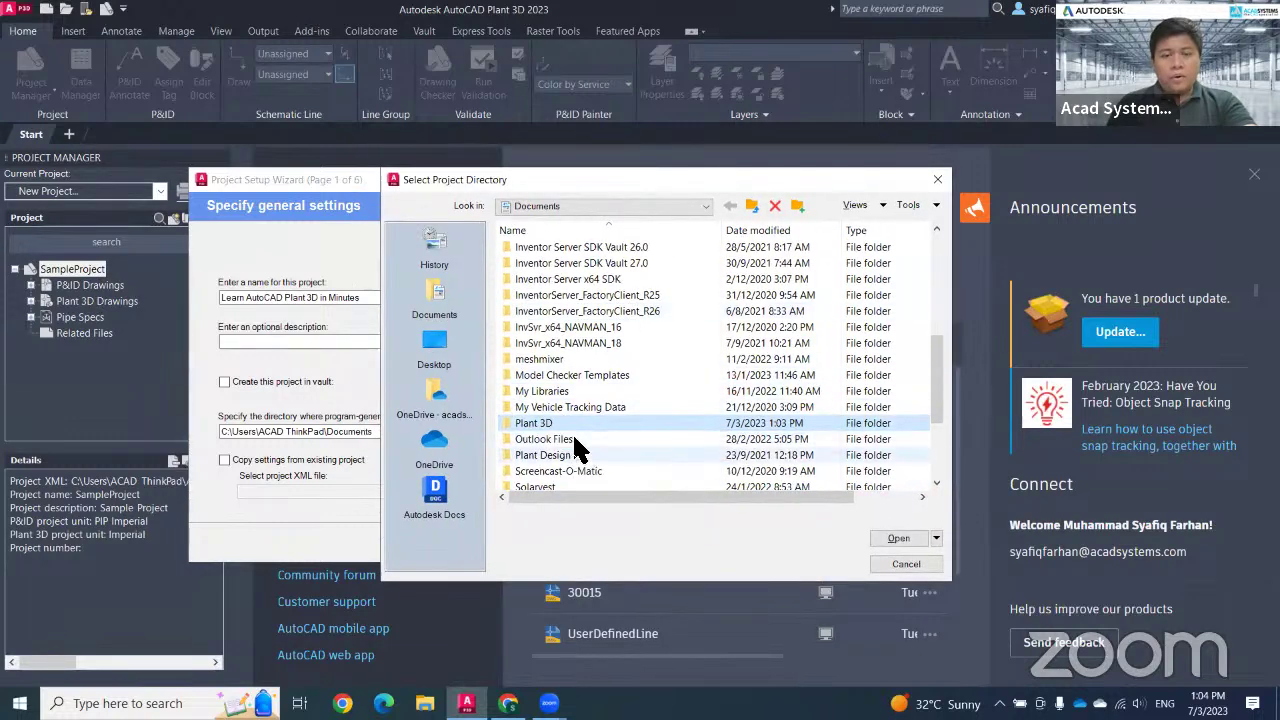
{"action": "left_click", "coordinate": [895, 538]}
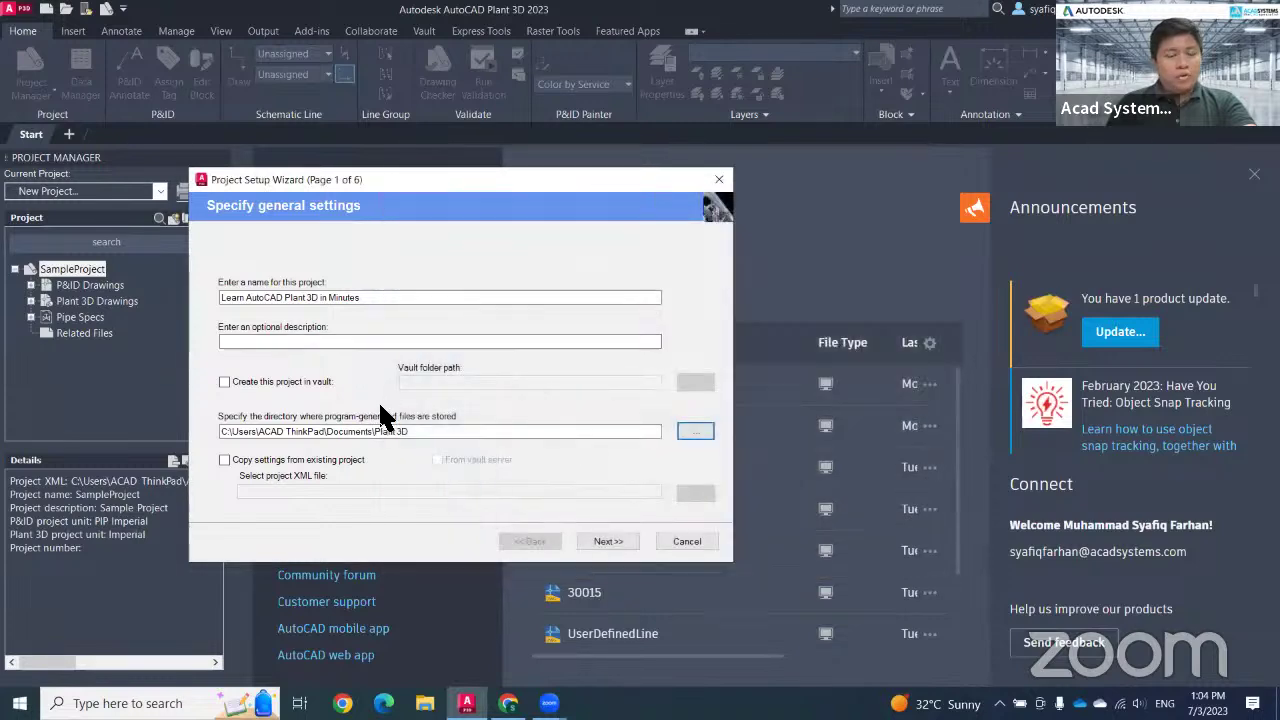
Set Metric units with Inches (Mixed Metric) nominal diameters and advance to P&ID settings
{"action": "left_click", "coordinate": [606, 541]}
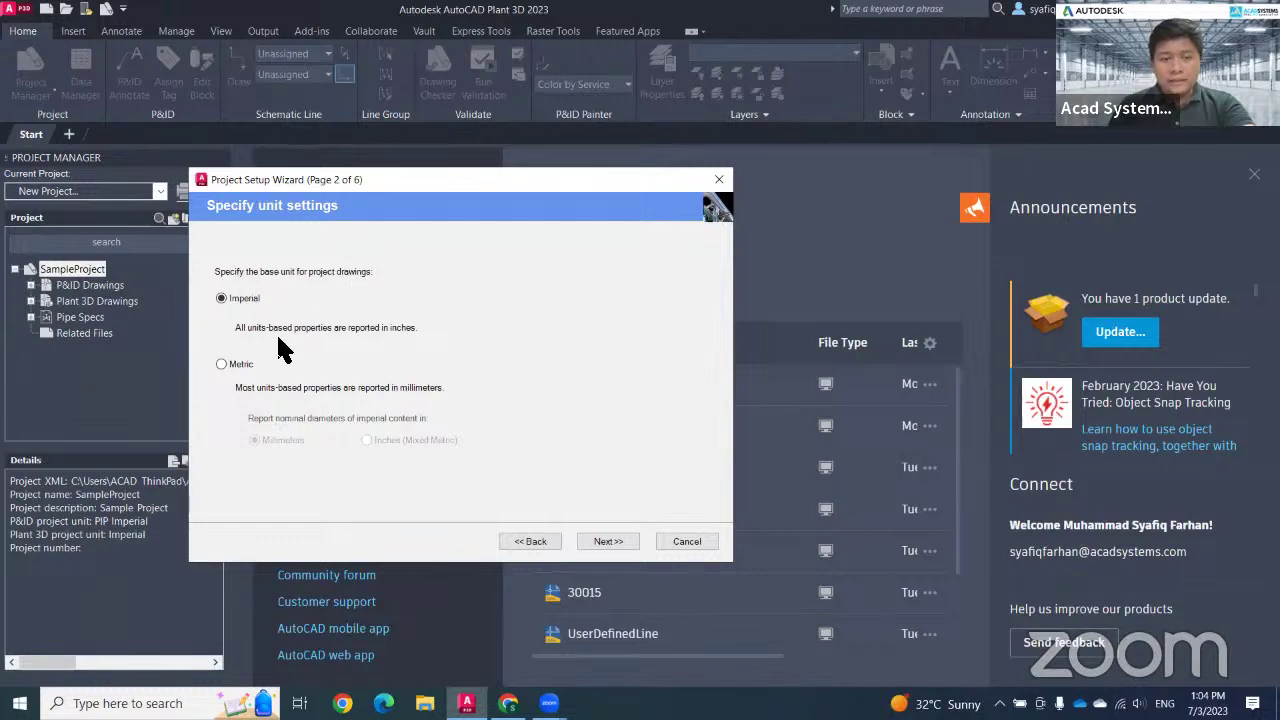
{"action": "left_click", "coordinate": [232, 364]}
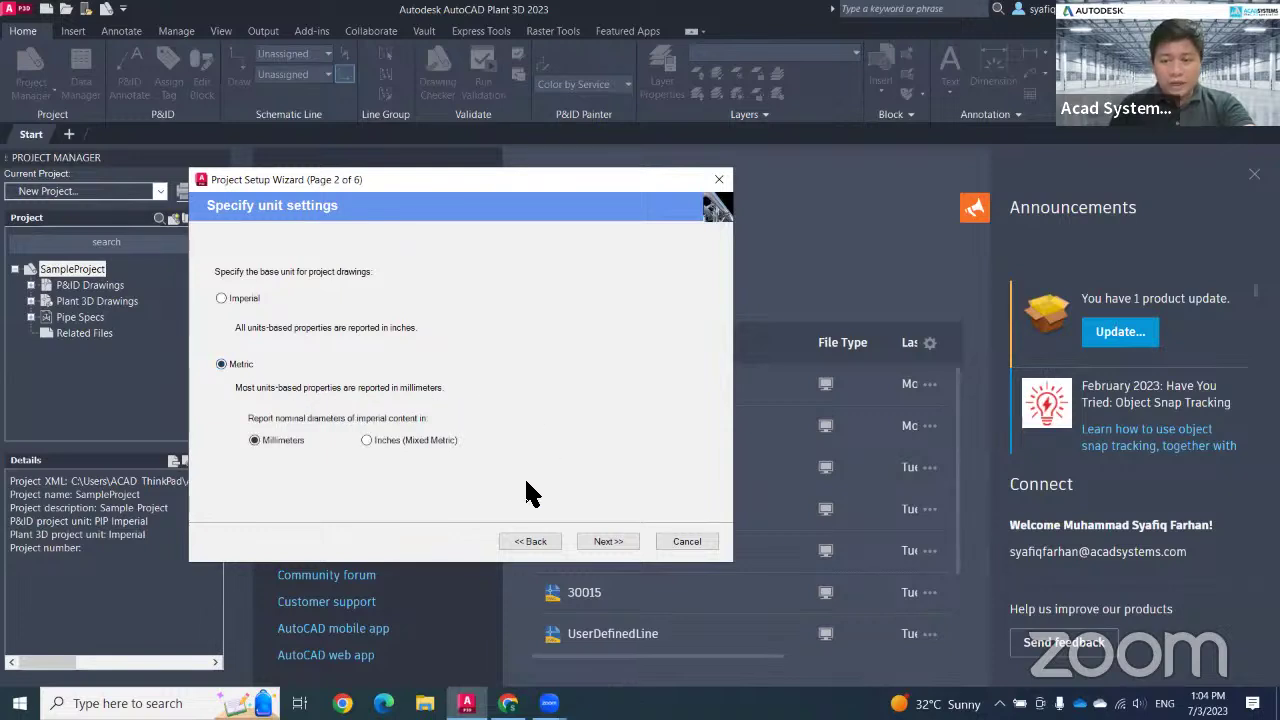
{"action": "left_click", "coordinate": [367, 441]}
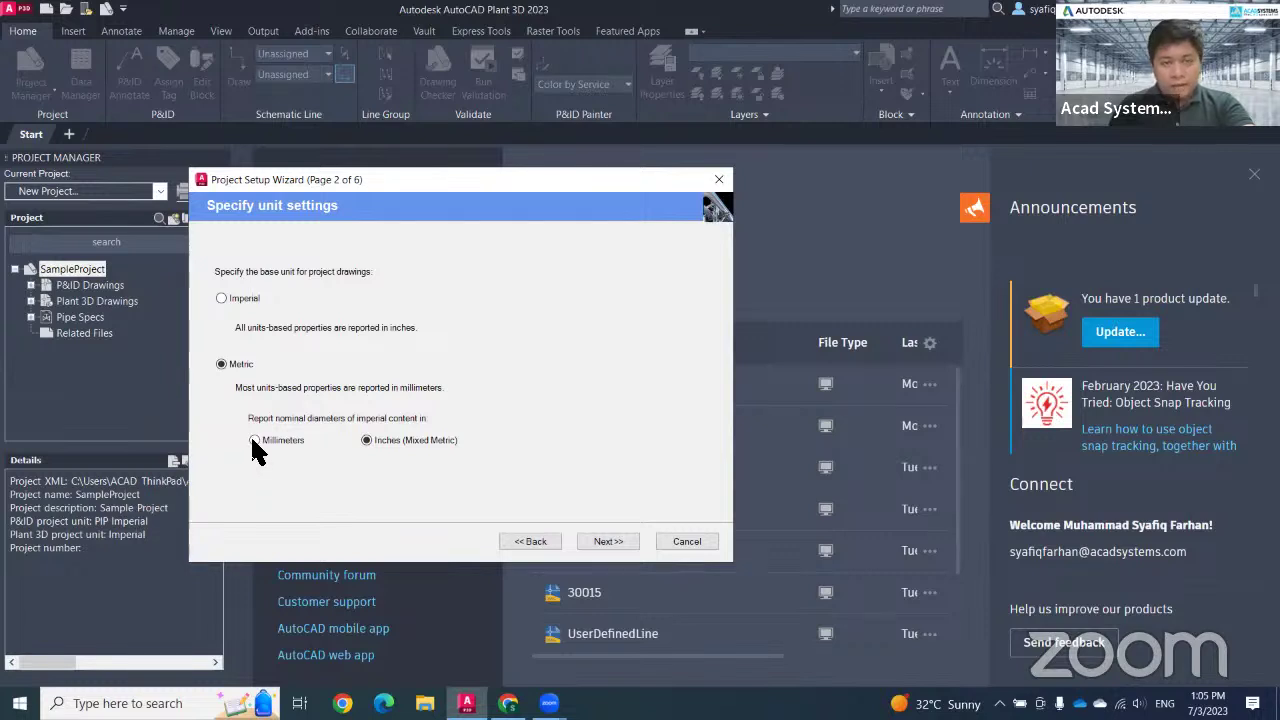
{"action": "left_click", "coordinate": [611, 541]}
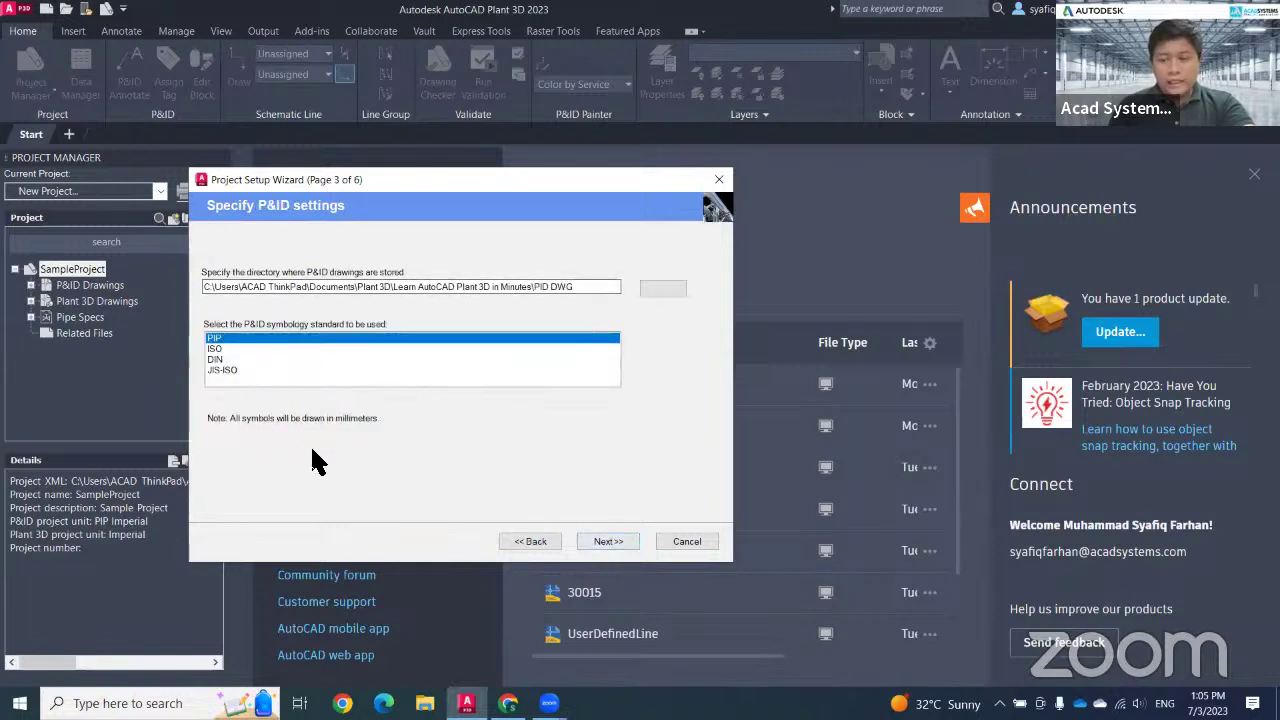
{"action": "left_click", "coordinate": [214, 349]}
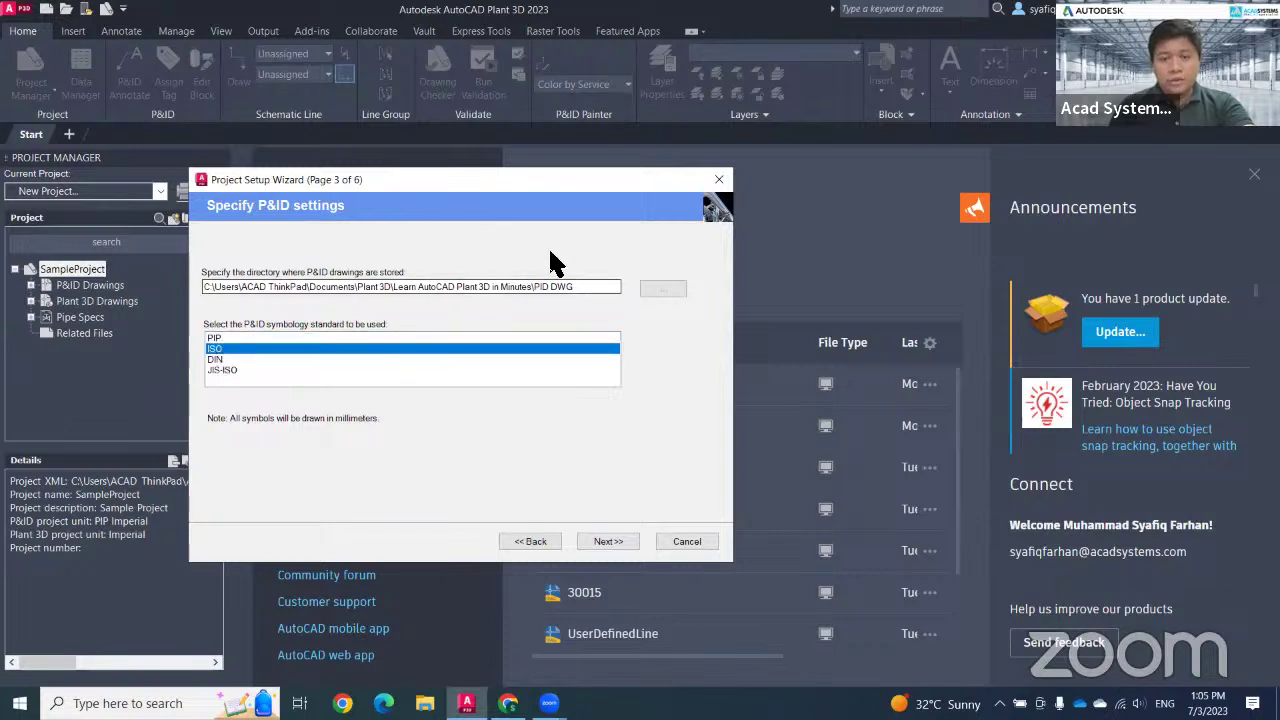
{"action": "left_click", "coordinate": [604, 541]}
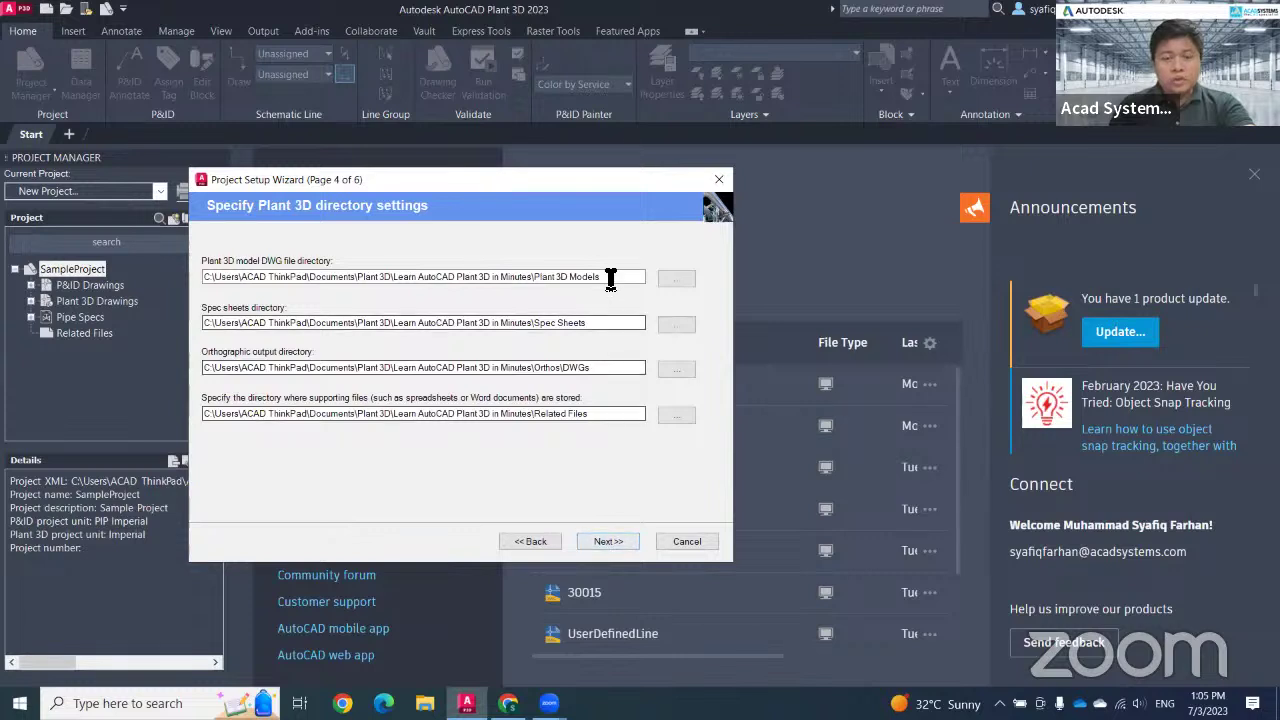
{"action": "left_click_drag", "start_coordinate": [606, 277], "coordinate": [172, 278]}
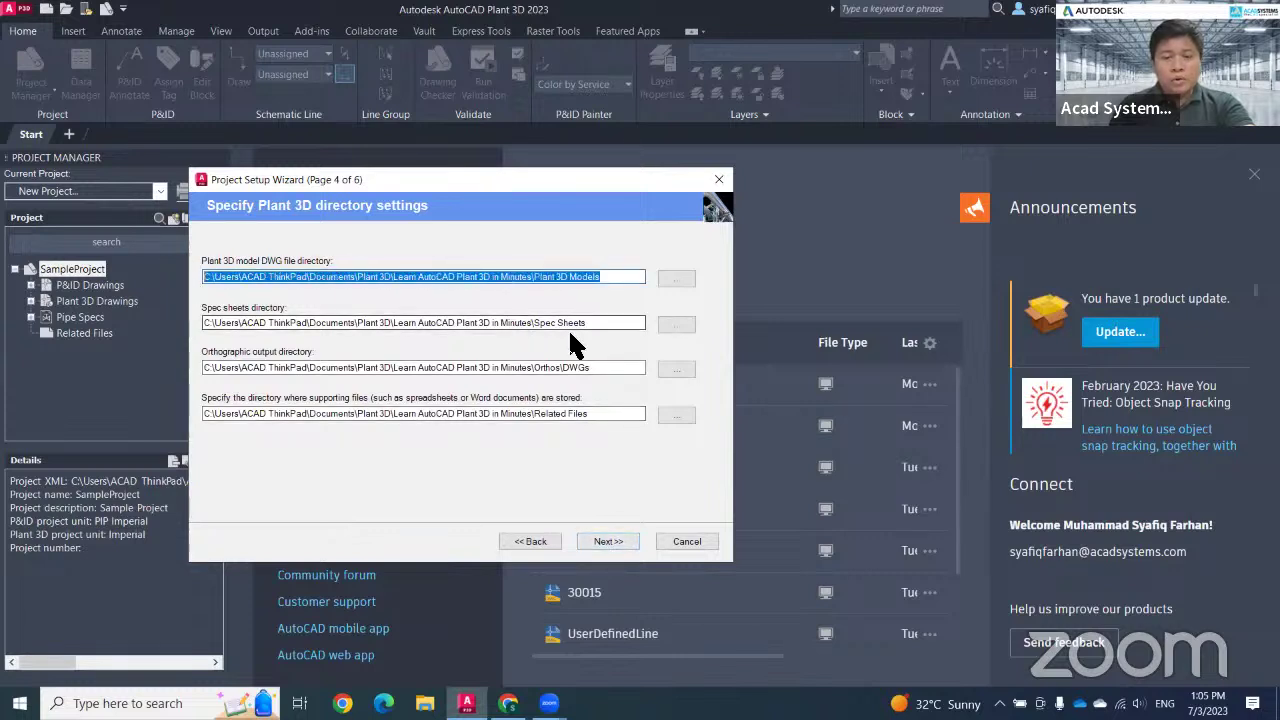
{"action": "left_click_drag", "start_coordinate": [594, 323], "coordinate": [162, 325]}
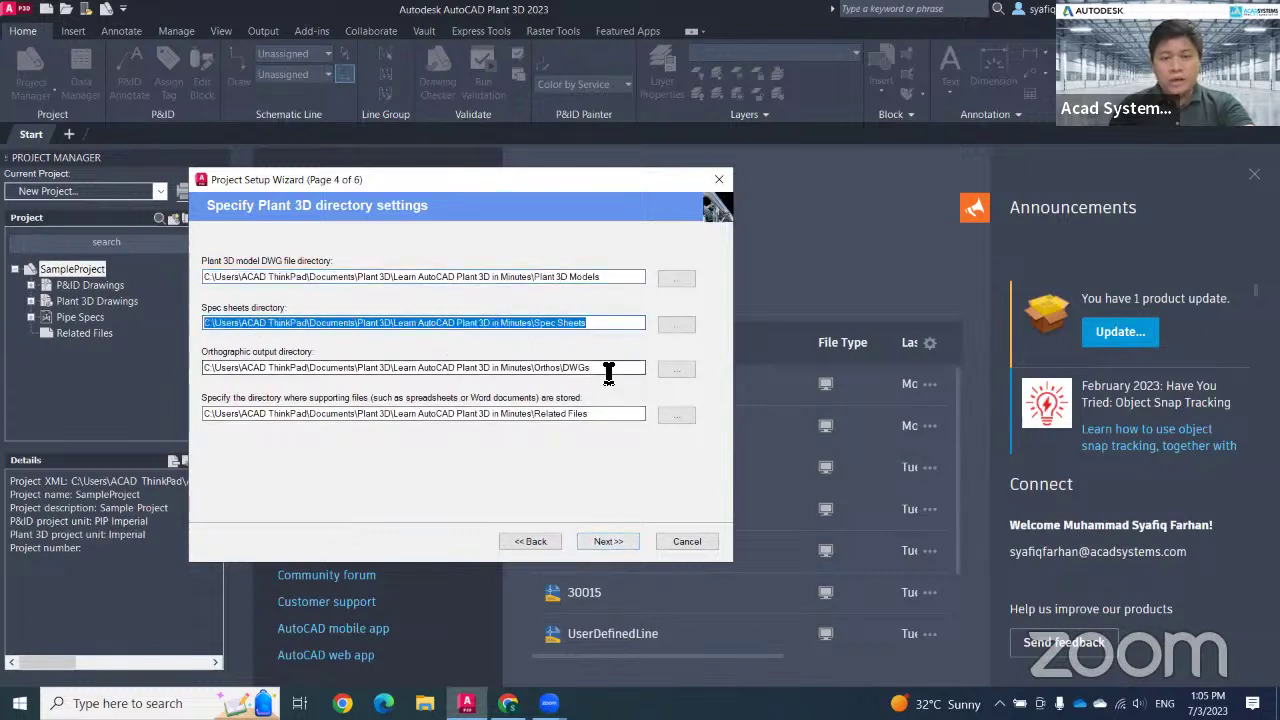
{"action": "left_click_drag", "start_coordinate": [609, 368], "coordinate": [180, 366]}
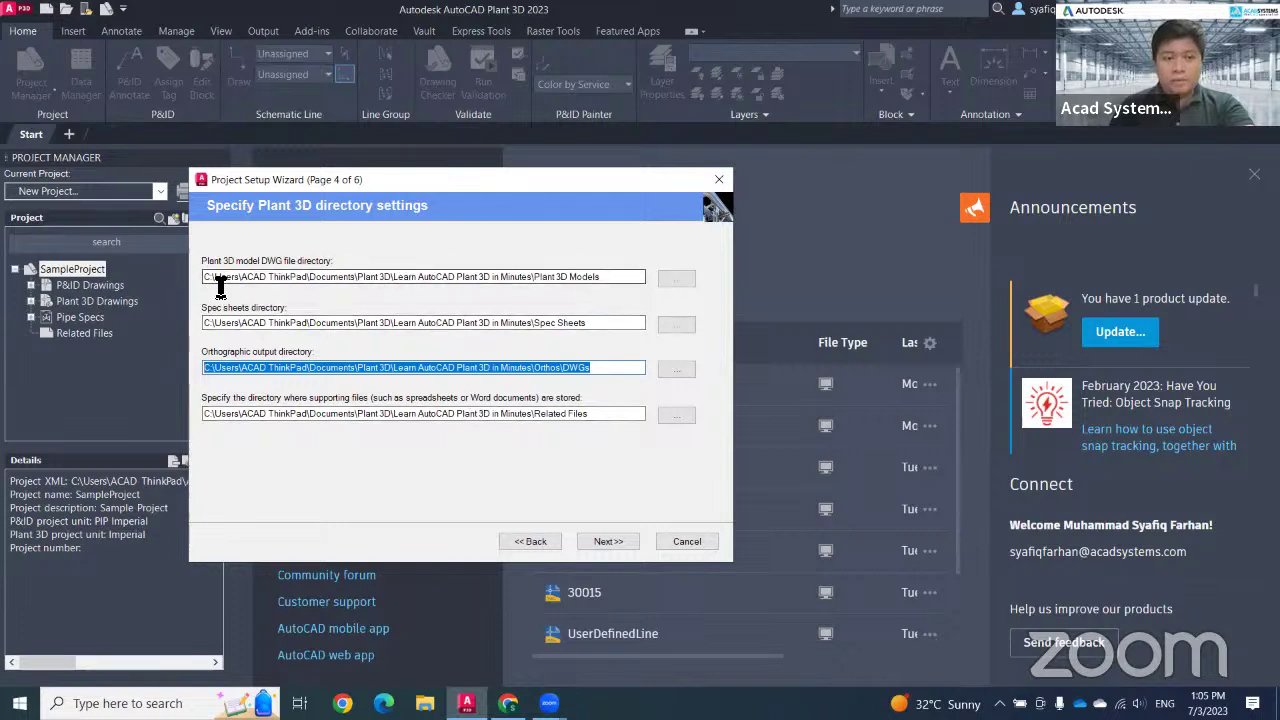
Finish the wizard with Edit additional project settings ticked, then open Documents in File Explorer
{"action": "left_click", "coordinate": [608, 541]}
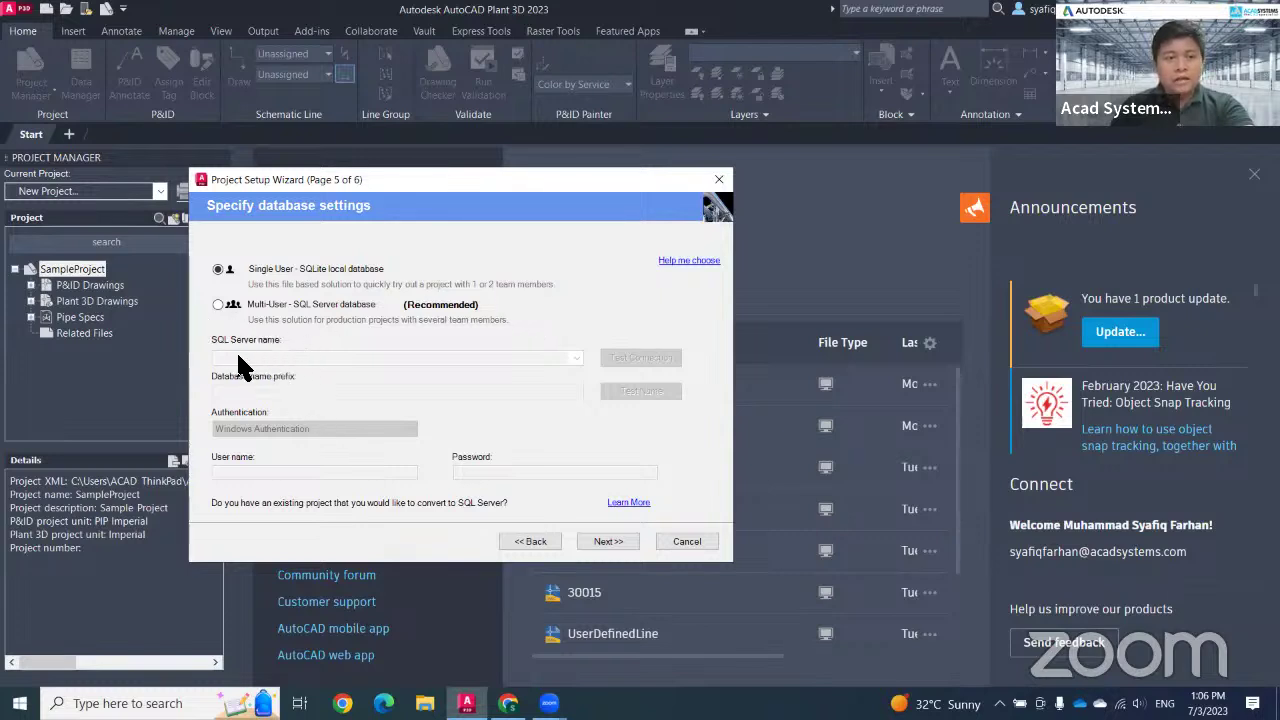
{"action": "left_click", "coordinate": [605, 545]}
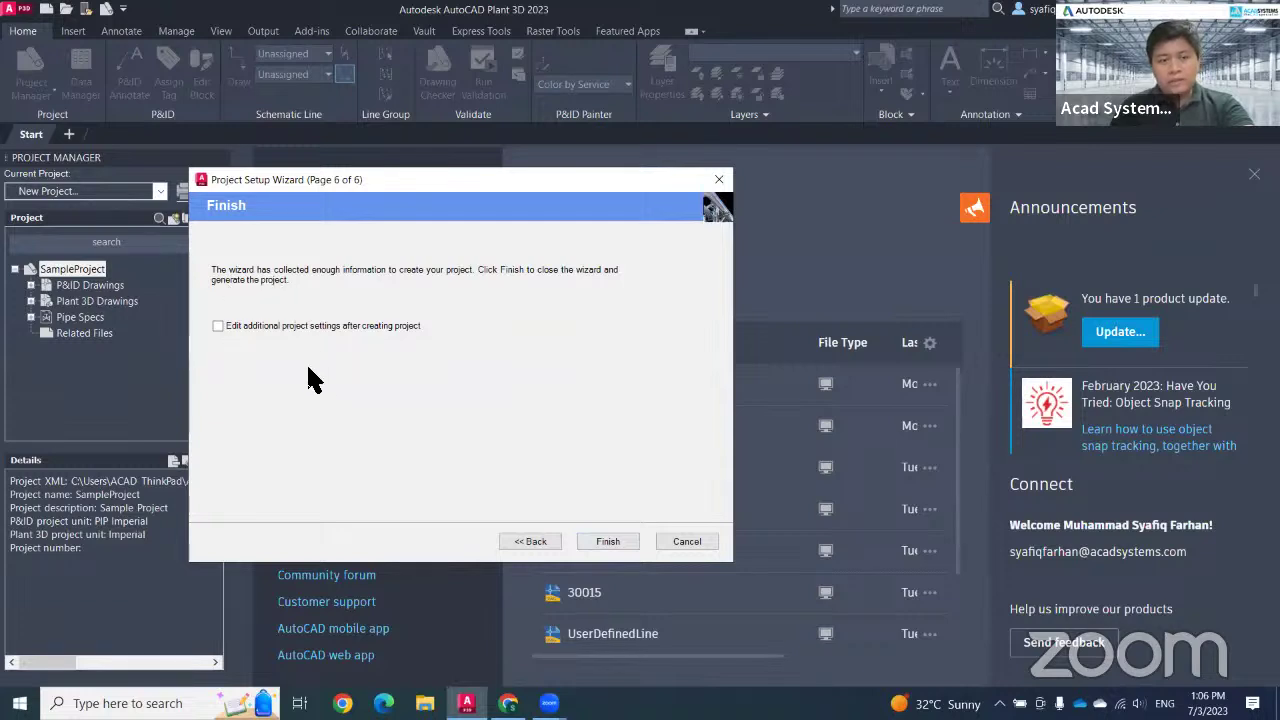
{"action": "left_click", "coordinate": [218, 326]}
{"action": "left_click", "coordinate": [609, 542]}
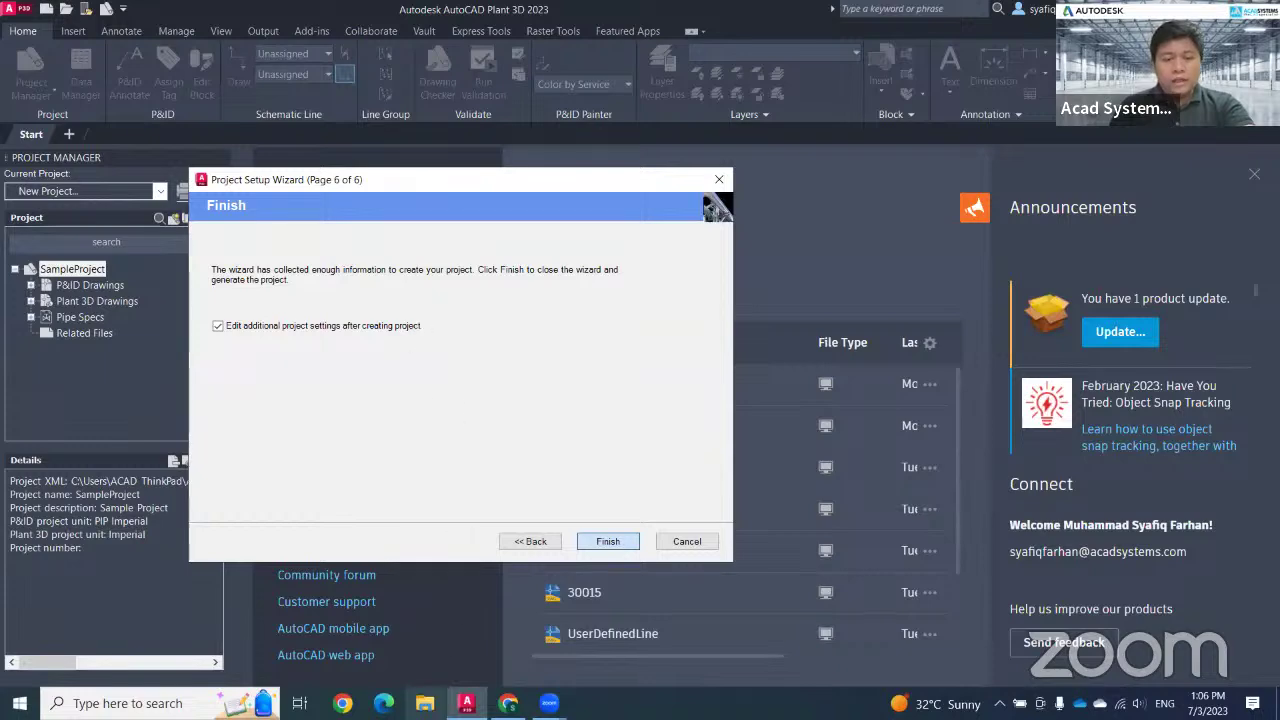
{"action": "left_click", "coordinate": [425, 703]}
{"action": "left_click", "coordinate": [375, 272]}
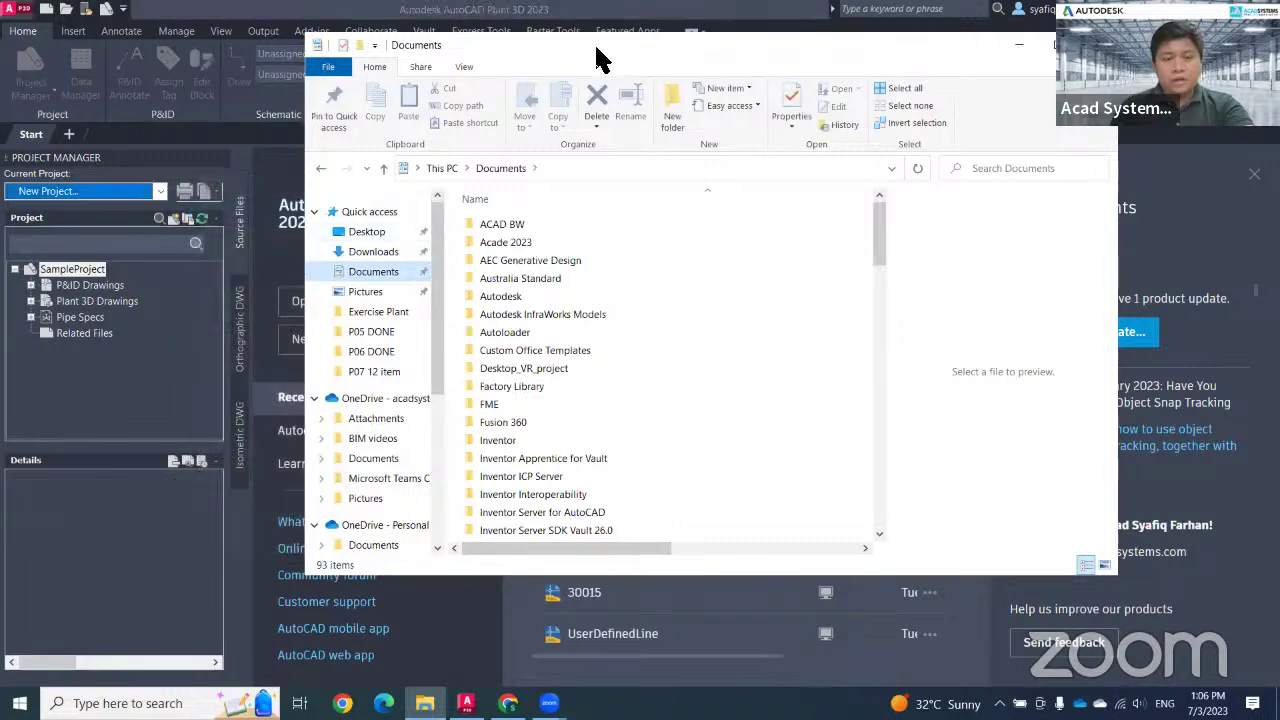
Open Plant 3D\Learn AutoCAD Plant 3D in Minutes and inspect PID DWG, Plant 3D Models, Spec Sheets, Isometric, Orthos
{"action": "scroll", "coordinate": [480, 480], "scroll_direction": "down", "scroll_amount": 8}
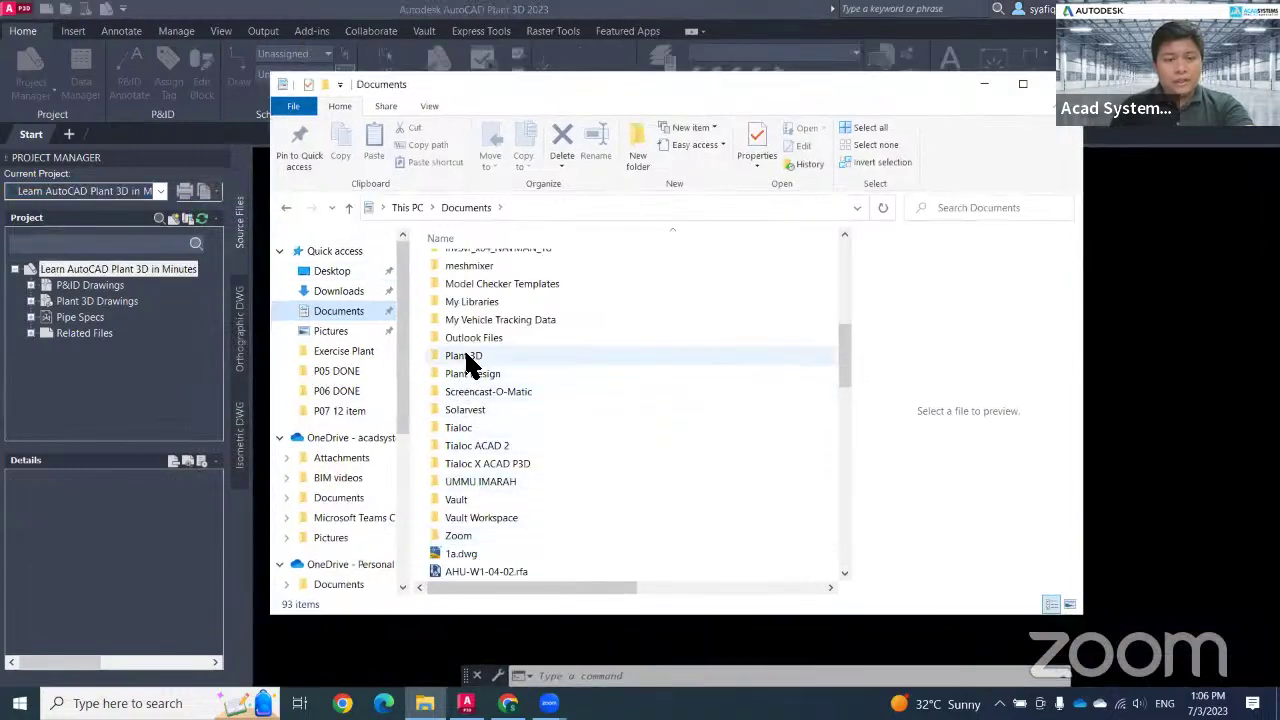
{"action": "double_click", "coordinate": [470, 358]}
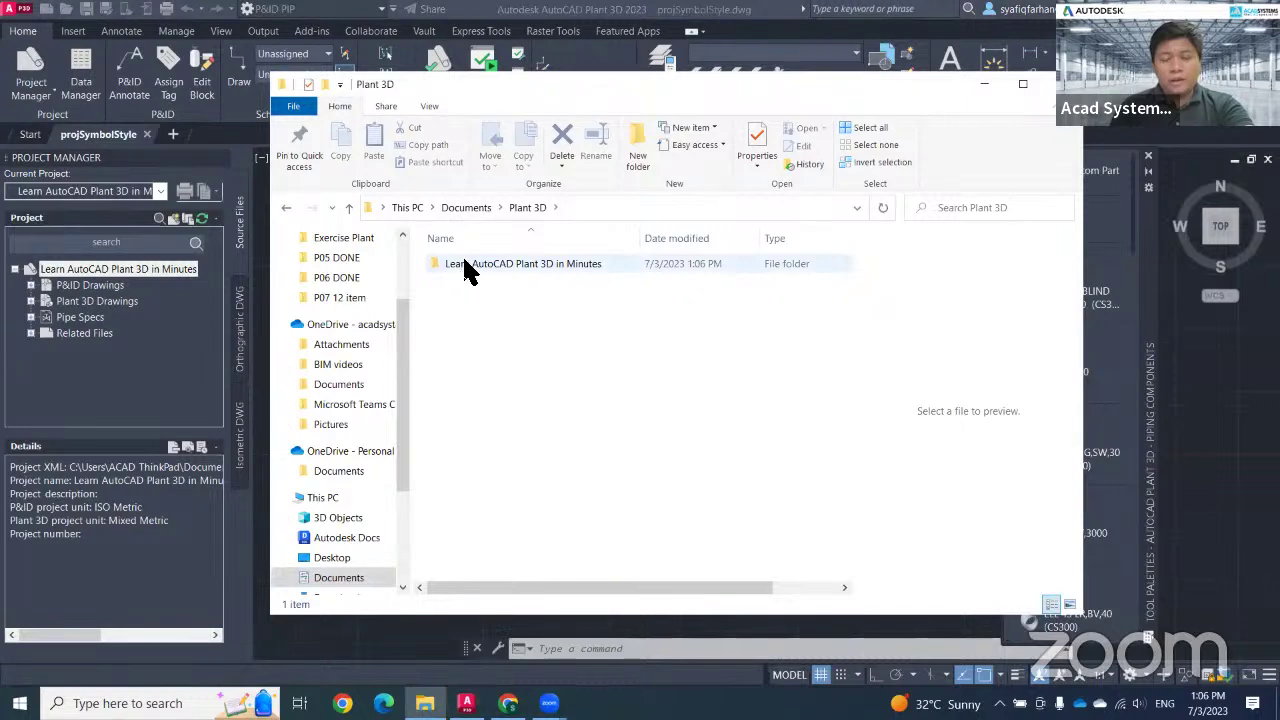
{"action": "double_click", "coordinate": [521, 277]}
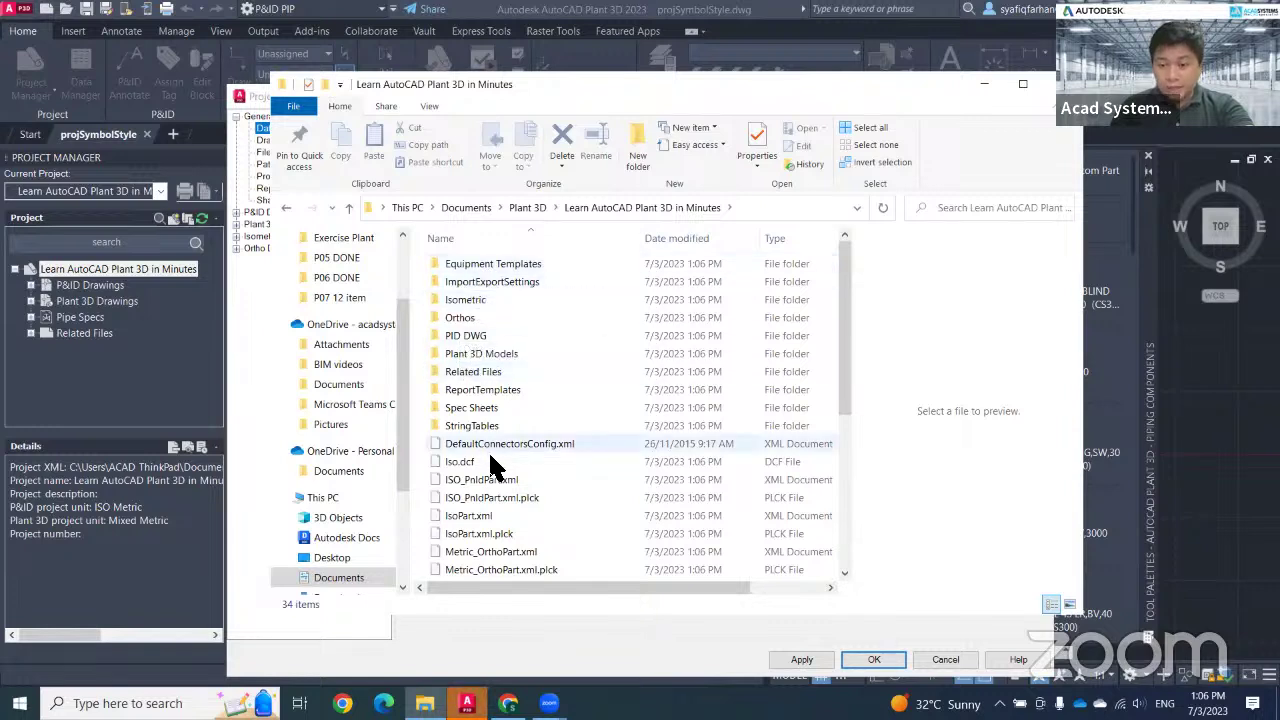
{"action": "left_click", "coordinate": [455, 340]}
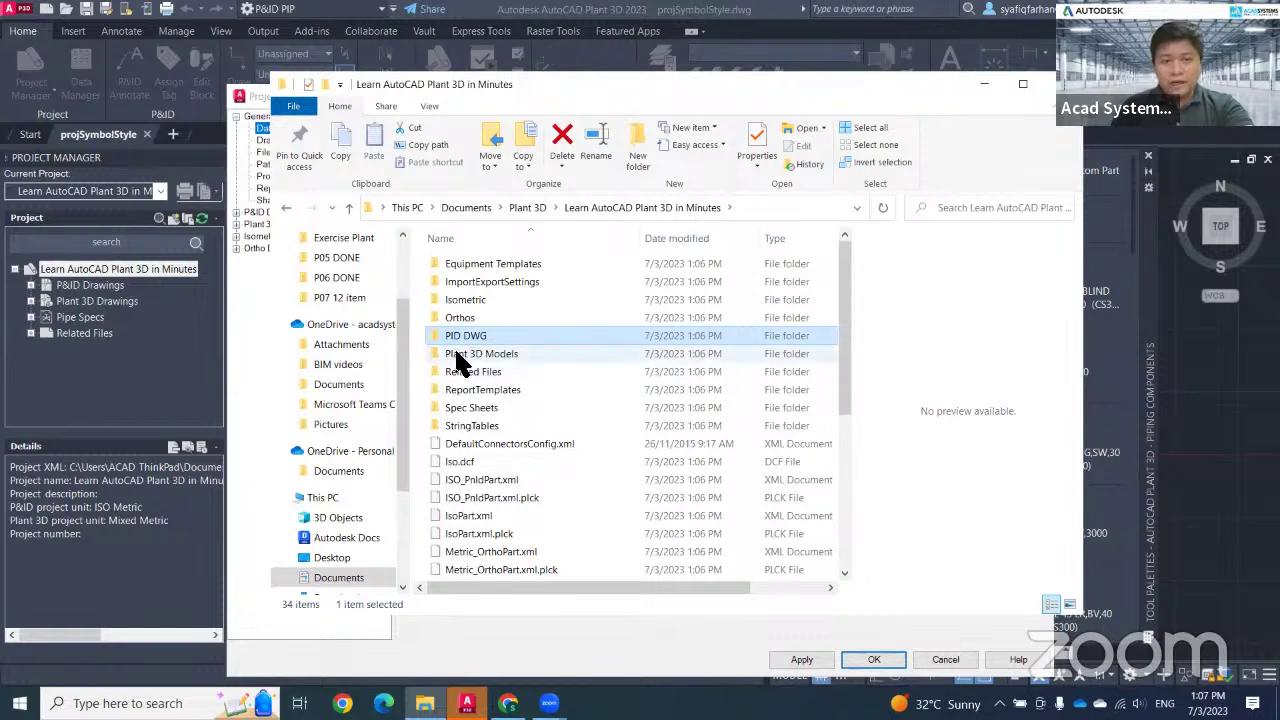
{"action": "left_click", "coordinate": [459, 356]}
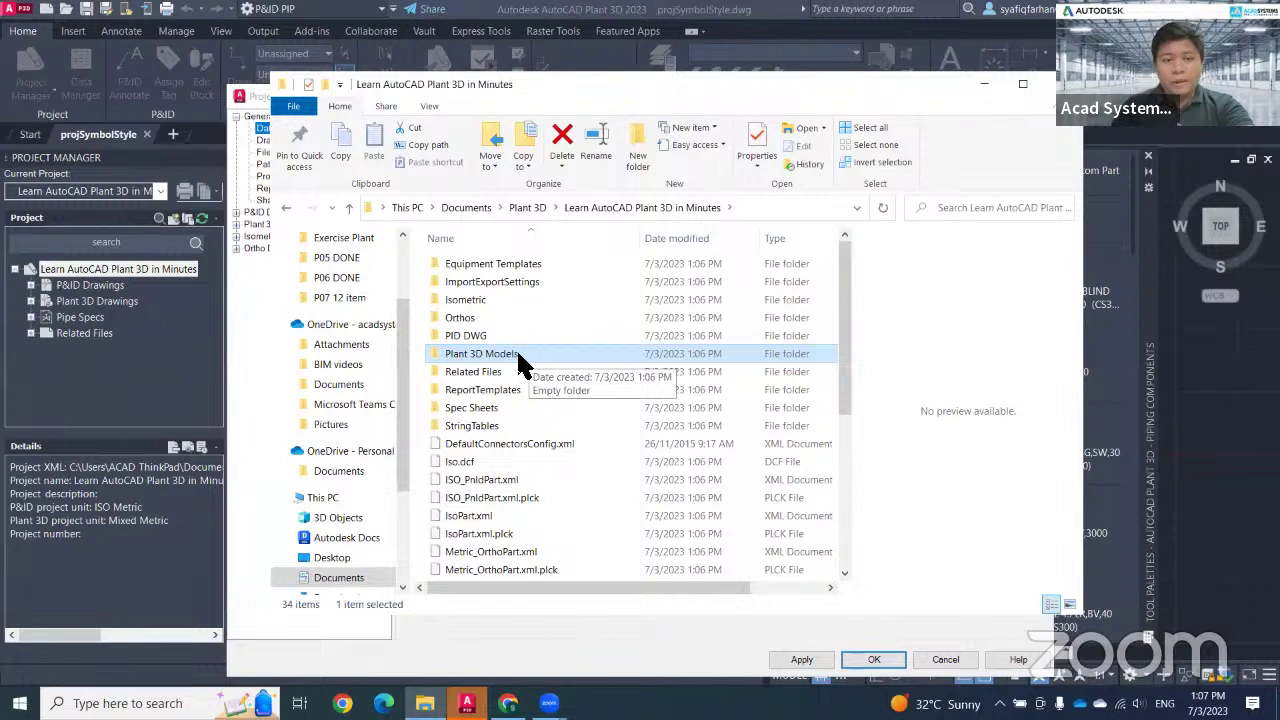
{"action": "left_click", "coordinate": [463, 410]}
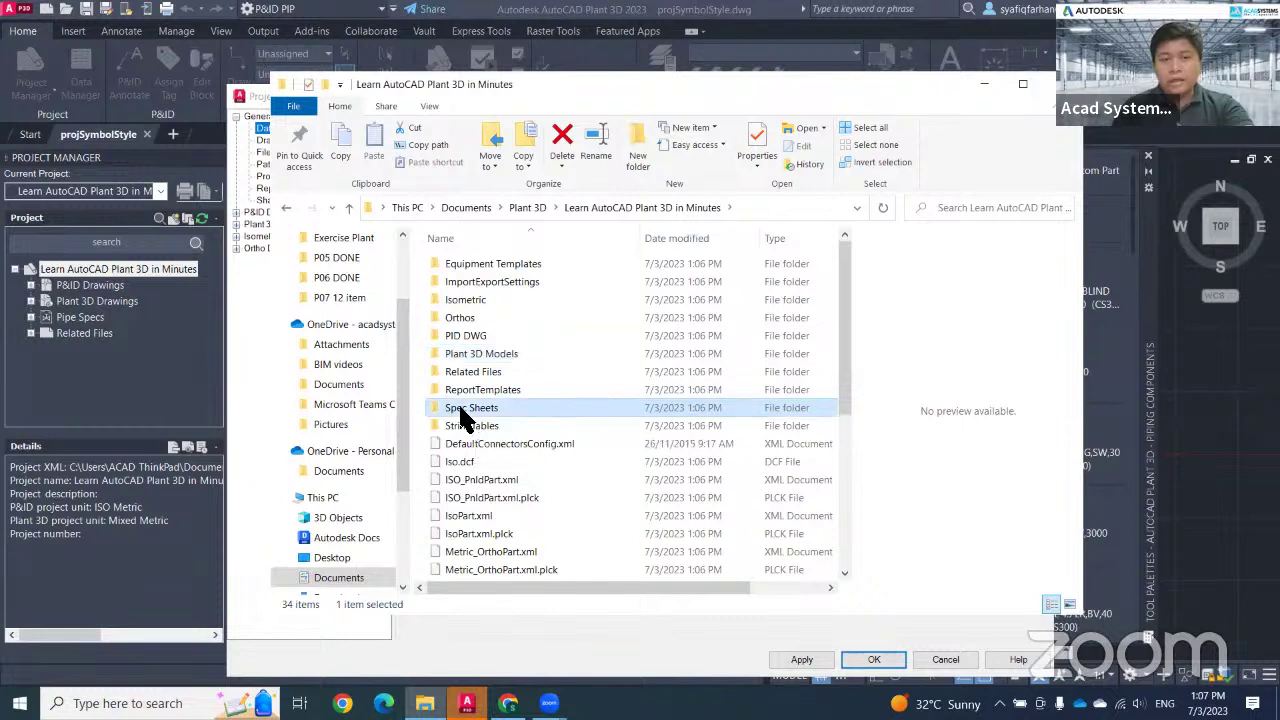
{"action": "left_click", "coordinate": [463, 300]}
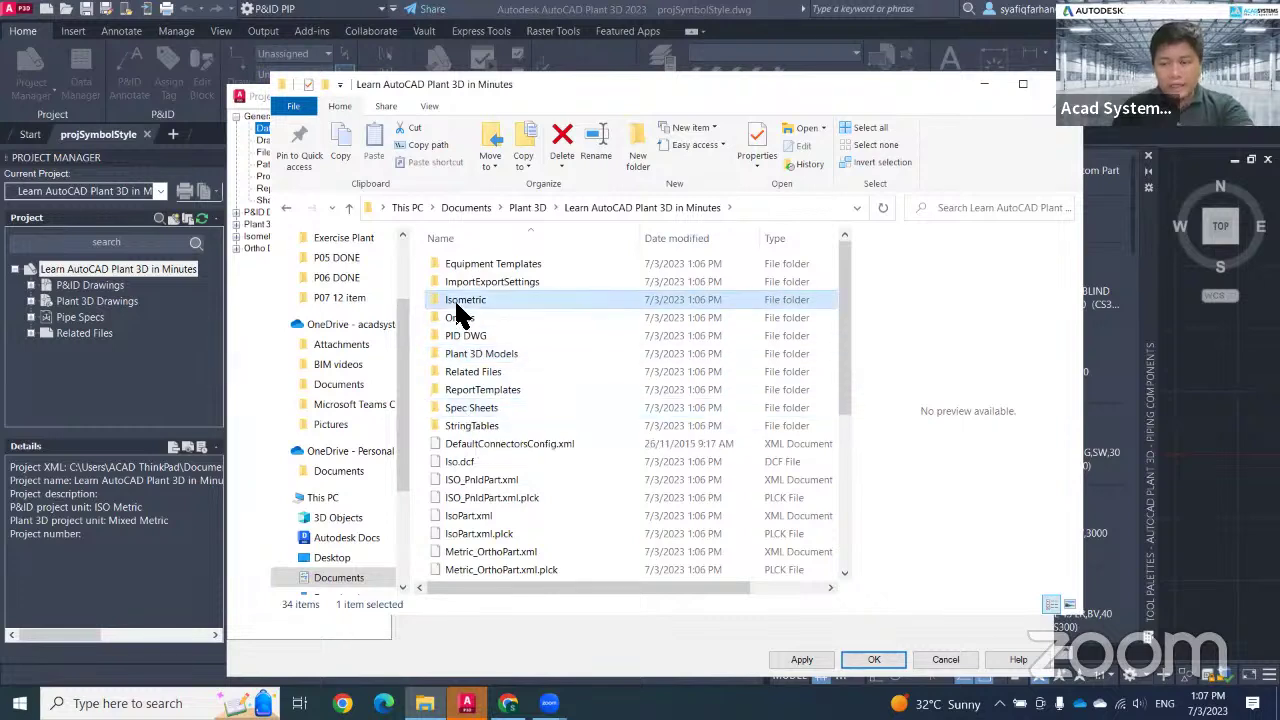
{"action": "left_click", "coordinate": [463, 320]}
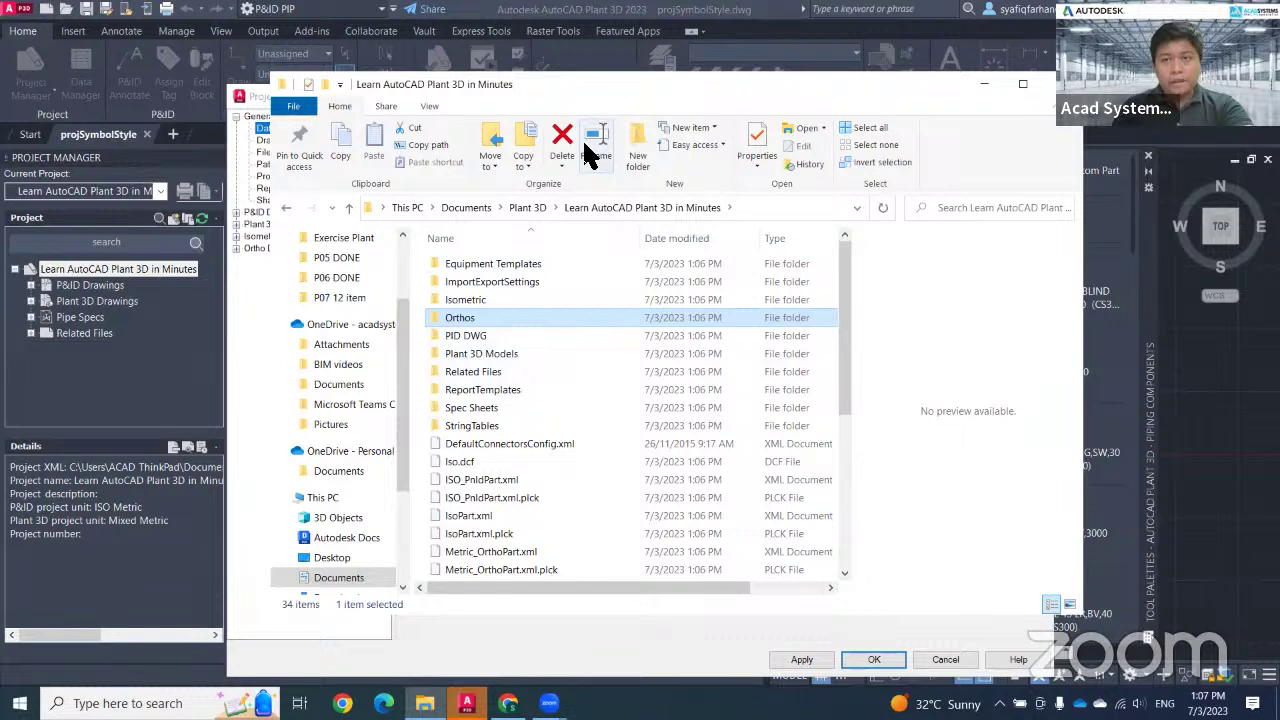
Add an ACADSystems String part with a '-' delimiter to File Name Format and apply it
{"action": "key", "text": "alt+F4"}
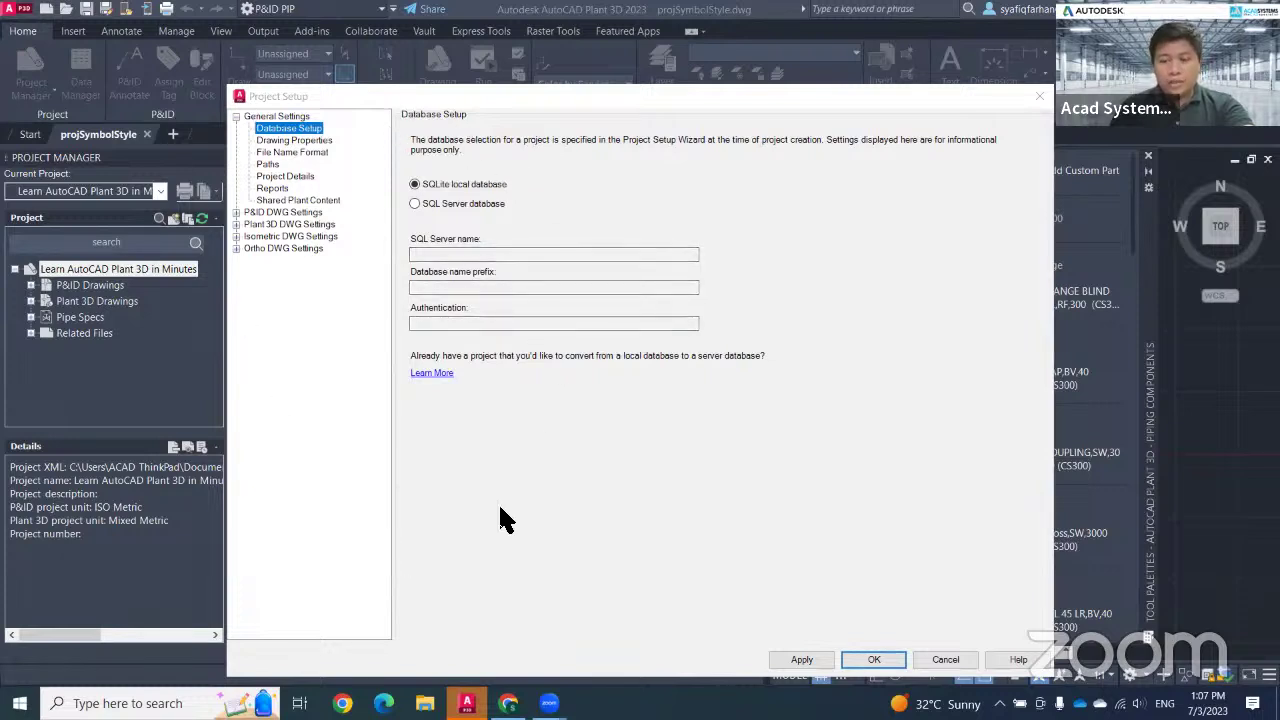
{"action": "left_click", "coordinate": [293, 141]}
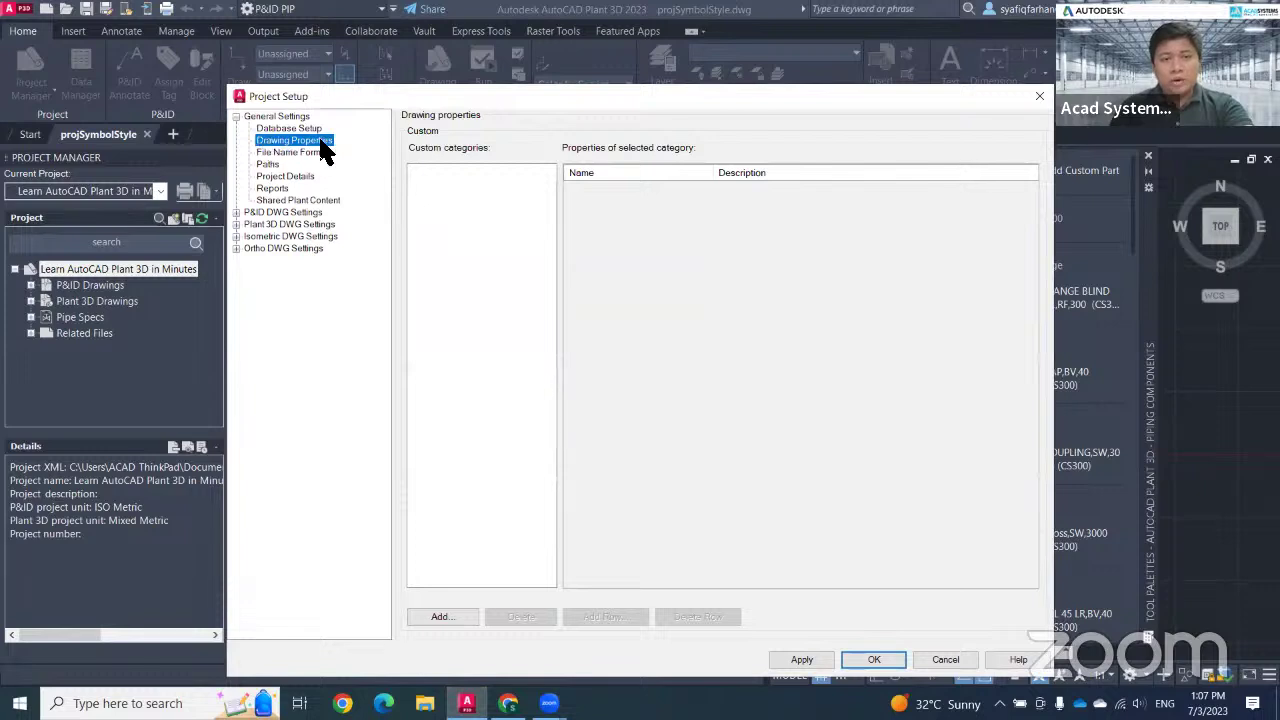
{"action": "left_click", "coordinate": [290, 153]}
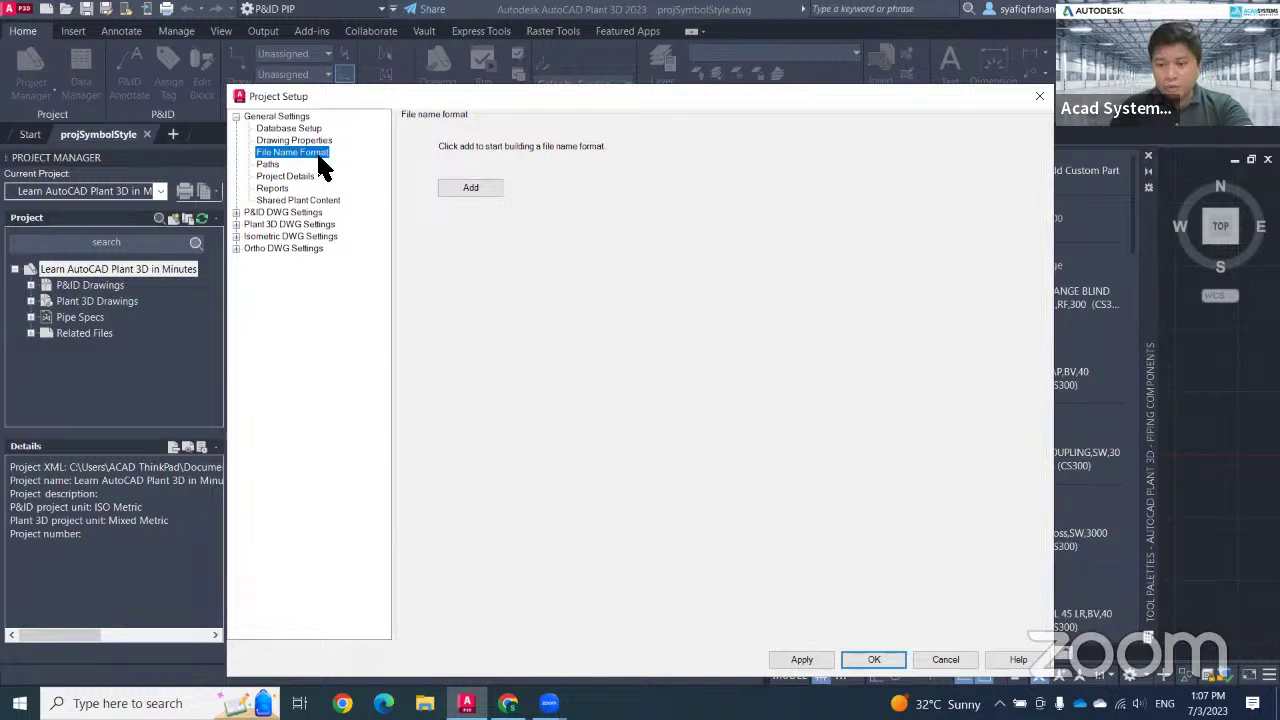
{"action": "left_click", "coordinate": [462, 187]}
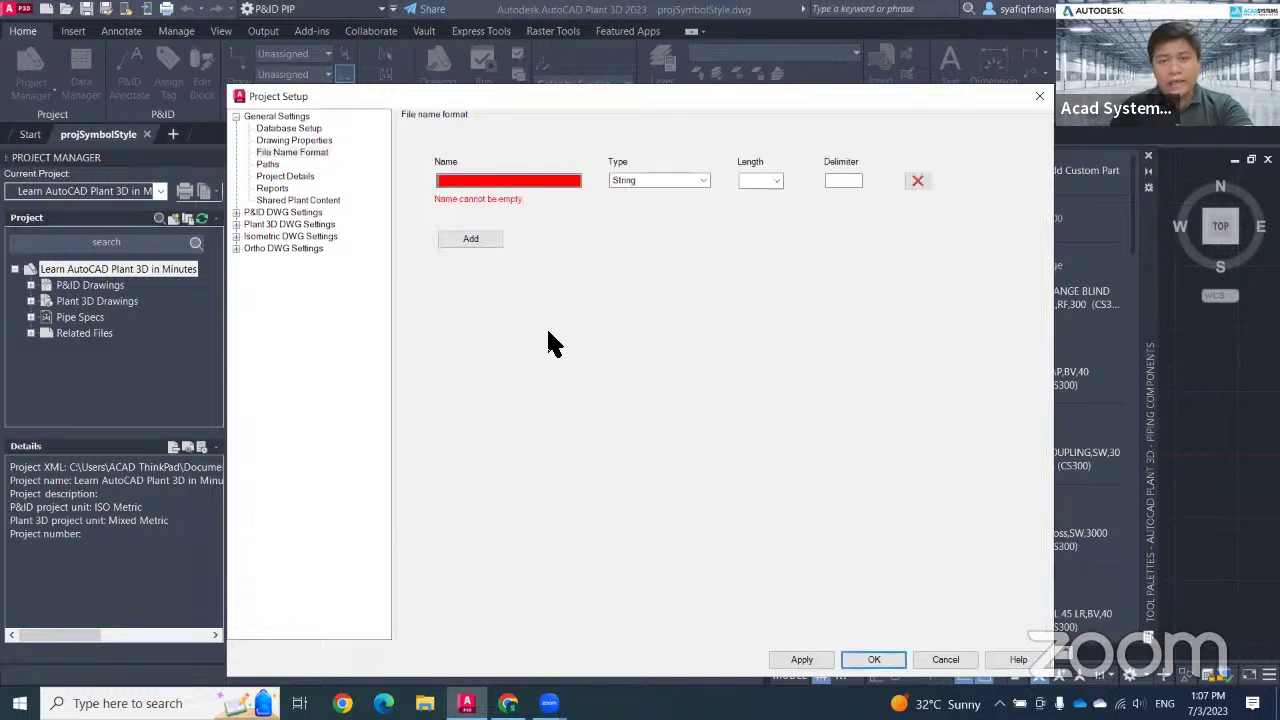
{"action": "left_click", "coordinate": [490, 182]}
{"action": "type", "text": "ACADSystems"}
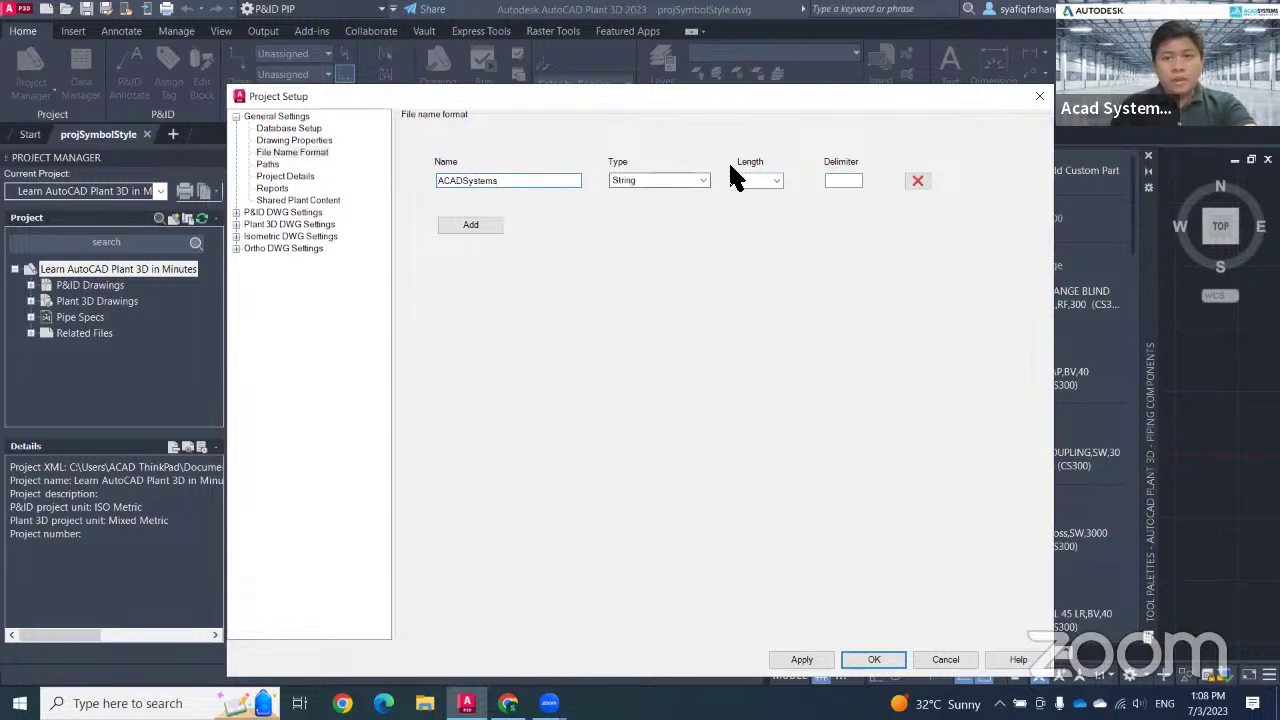
{"action": "left_click", "coordinate": [855, 182]}
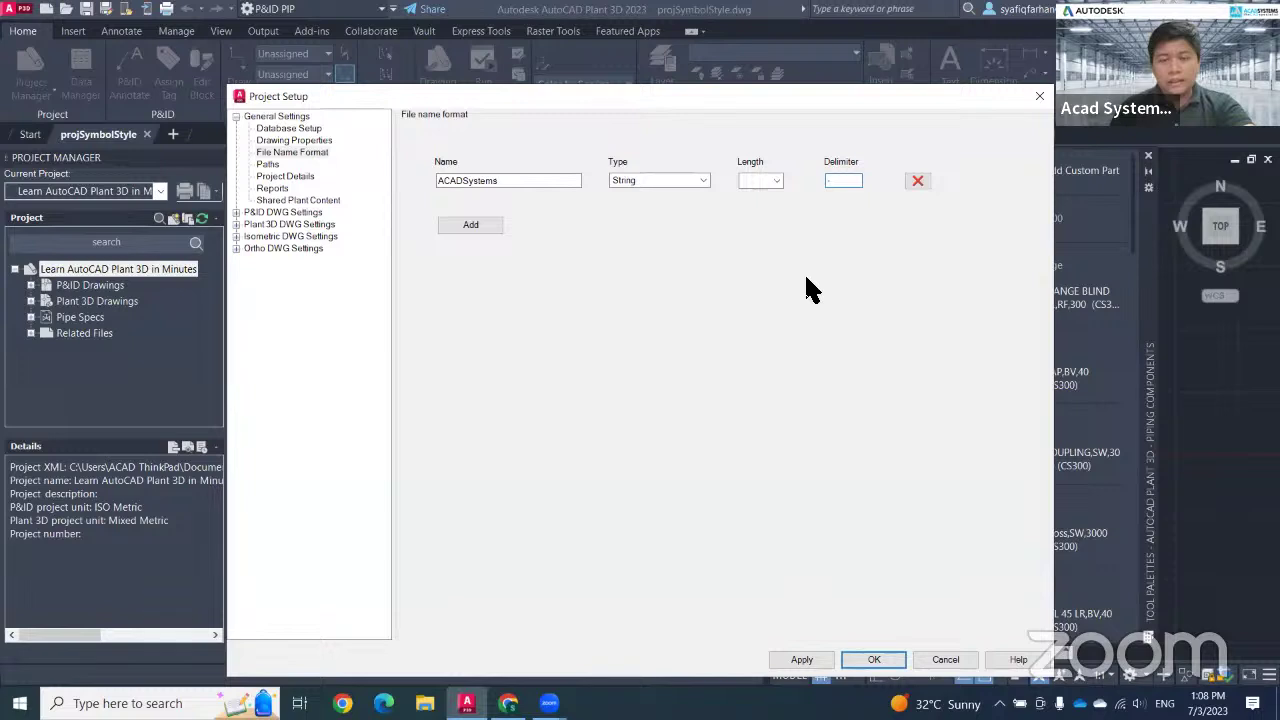
{"action": "left_click", "coordinate": [801, 662]}
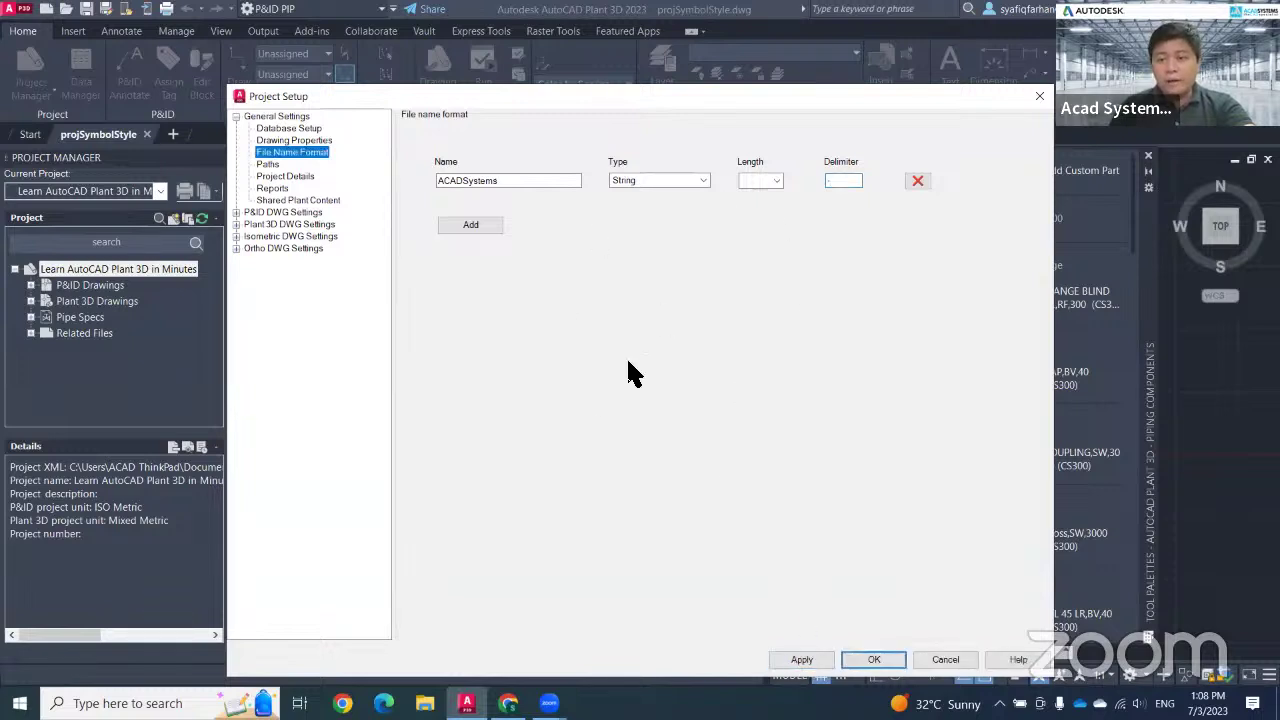
{"action": "left_click_drag", "start_coordinate": [571, 182], "coordinate": [457, 176]}
{"action": "left_click", "coordinate": [519, 176]}
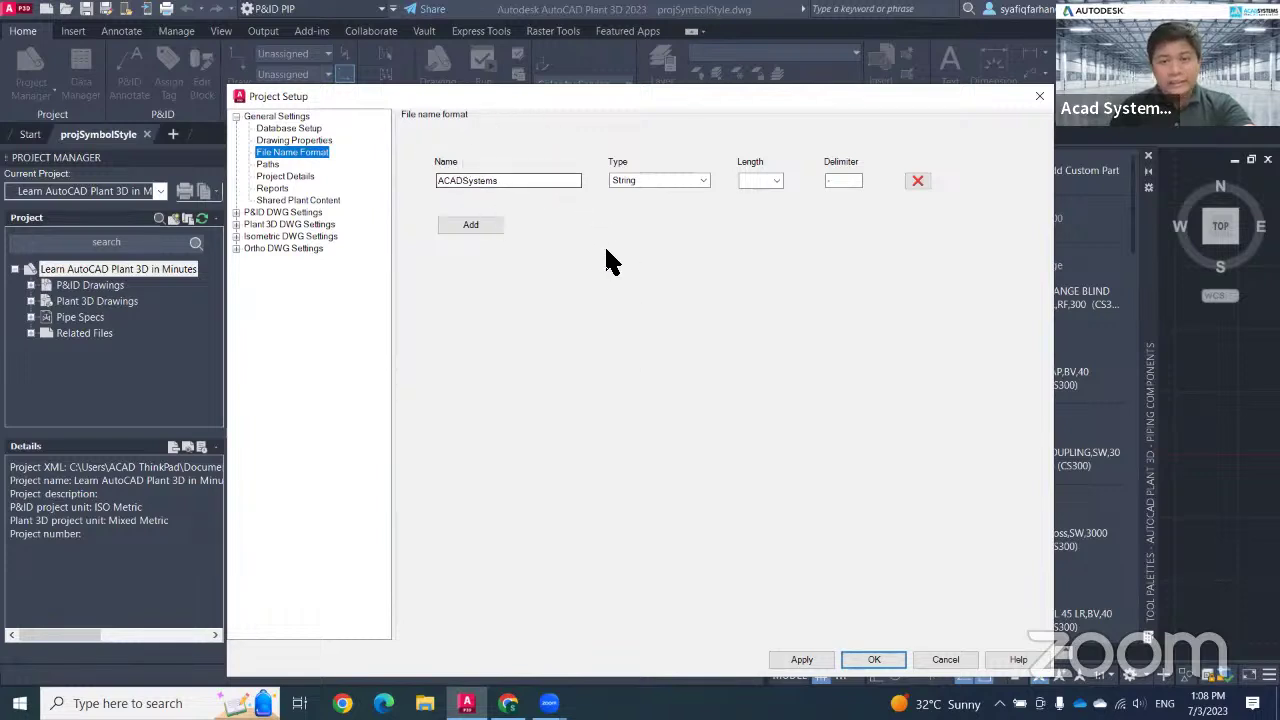
Review Project Paths, expand P&ID, Plant 3D, Isometric and Ortho DWG Settings, then click OK
{"action": "left_click", "coordinate": [268, 164]}
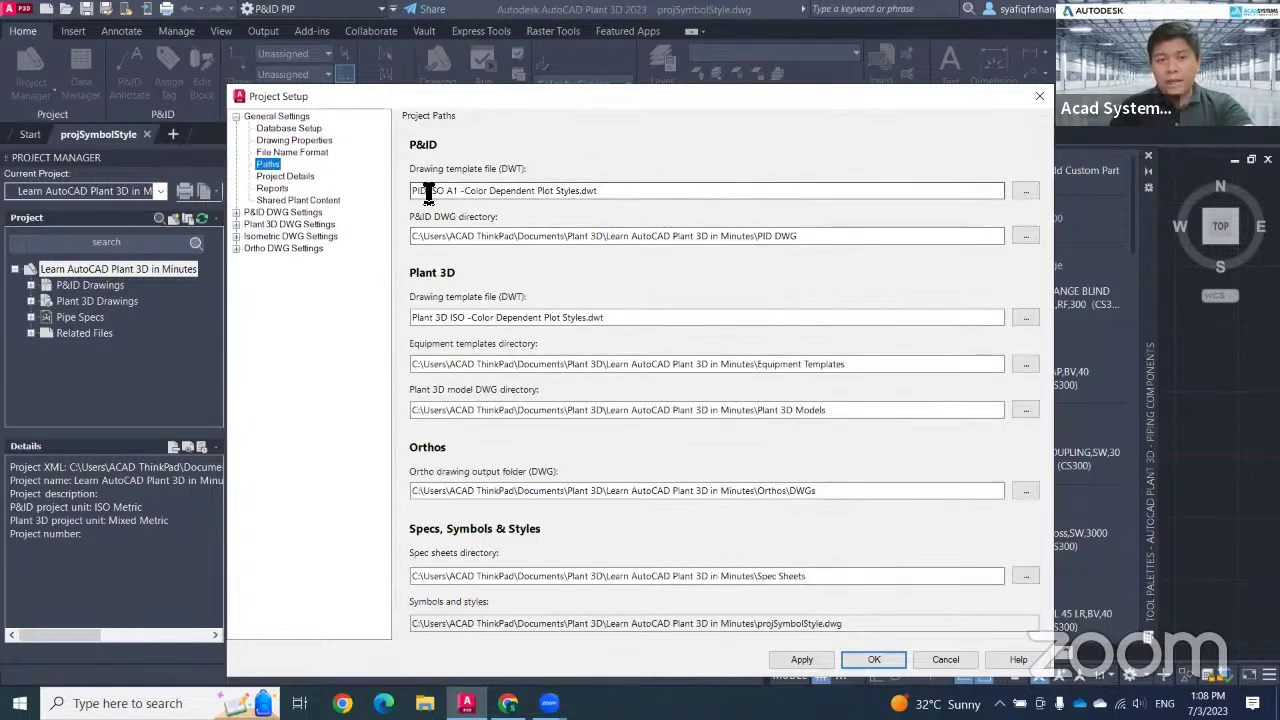
{"action": "left_click_drag", "start_coordinate": [609, 197], "coordinate": [412, 197]}
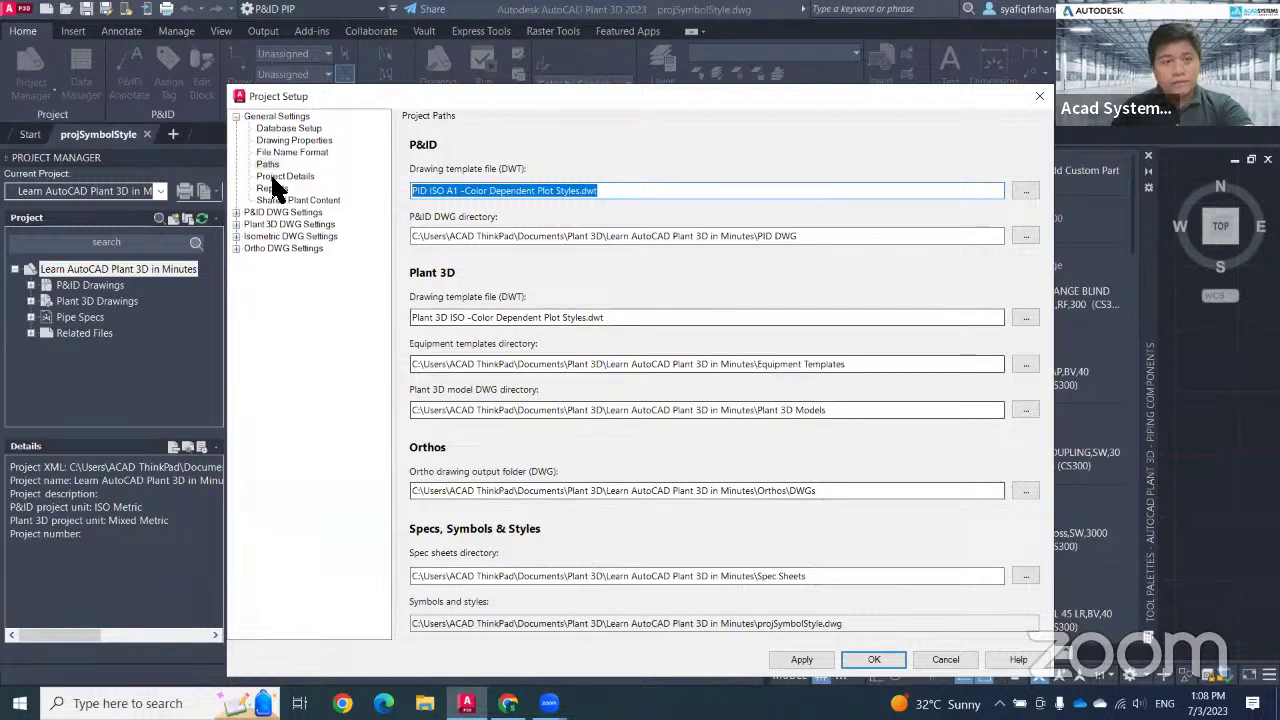
{"action": "left_click", "coordinate": [236, 117]}
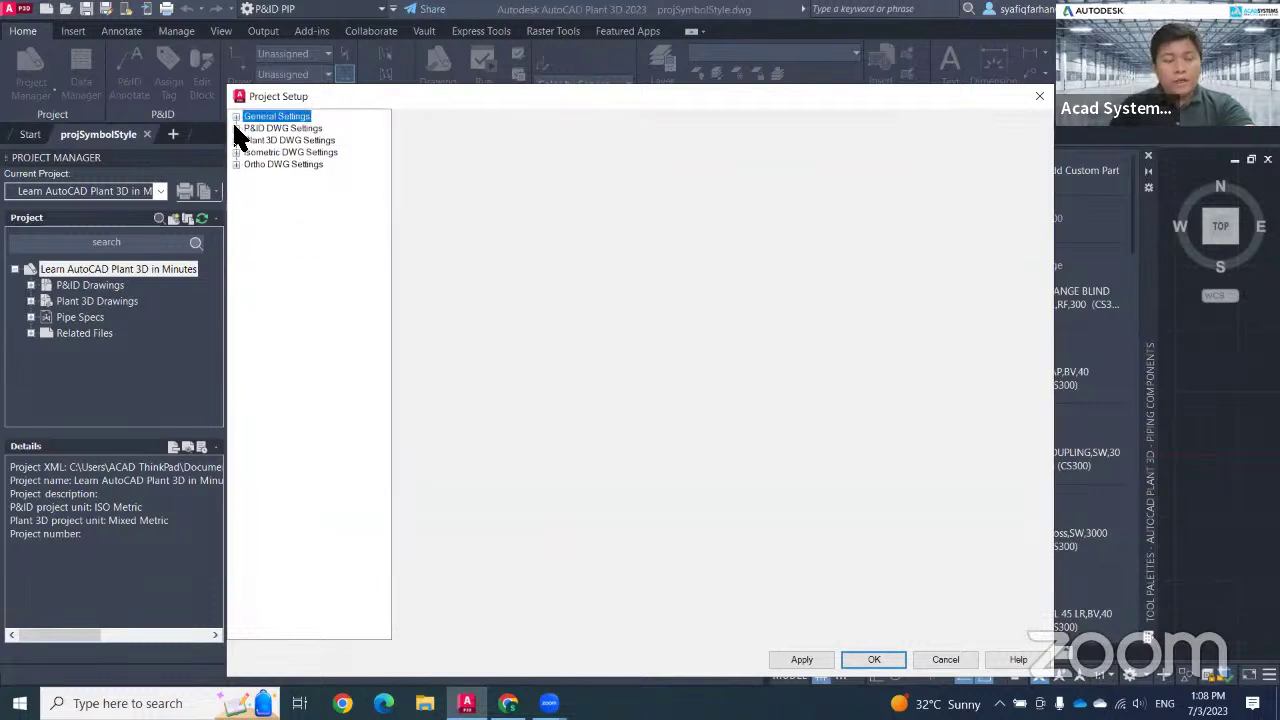
{"action": "left_click", "coordinate": [236, 128]}
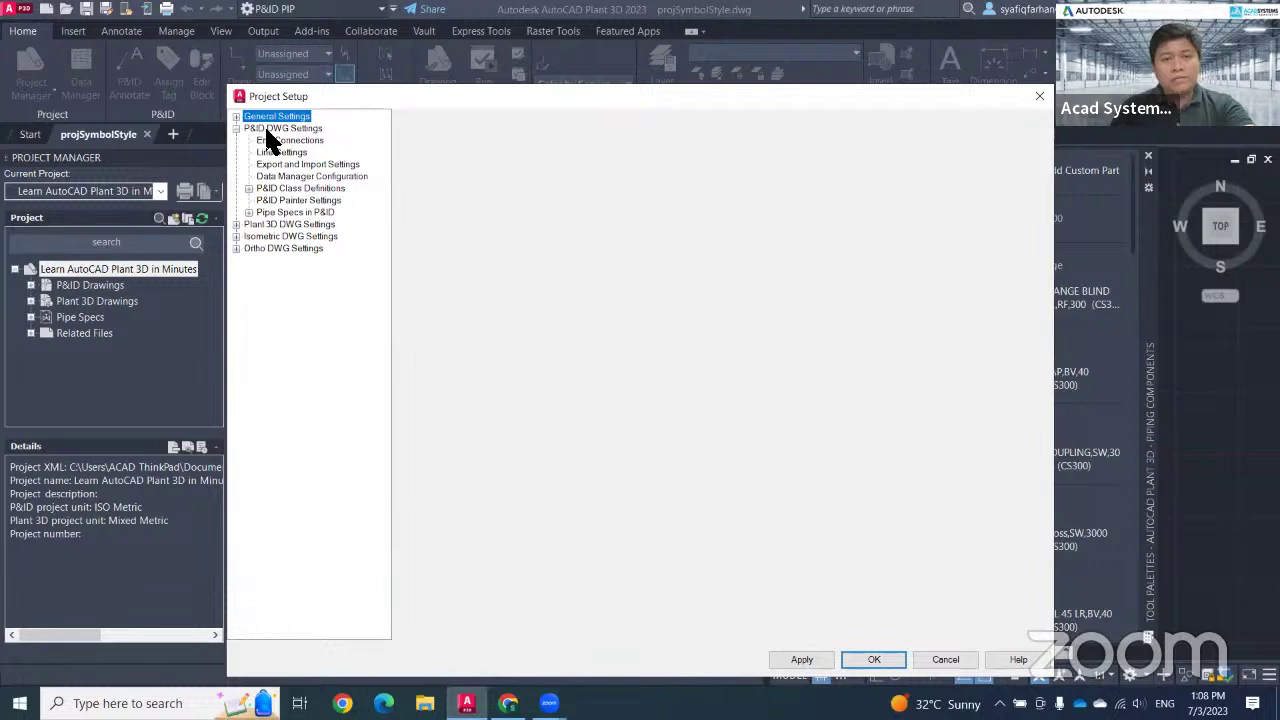
{"action": "left_click", "coordinate": [236, 224]}
{"action": "left_click", "coordinate": [236, 332]}
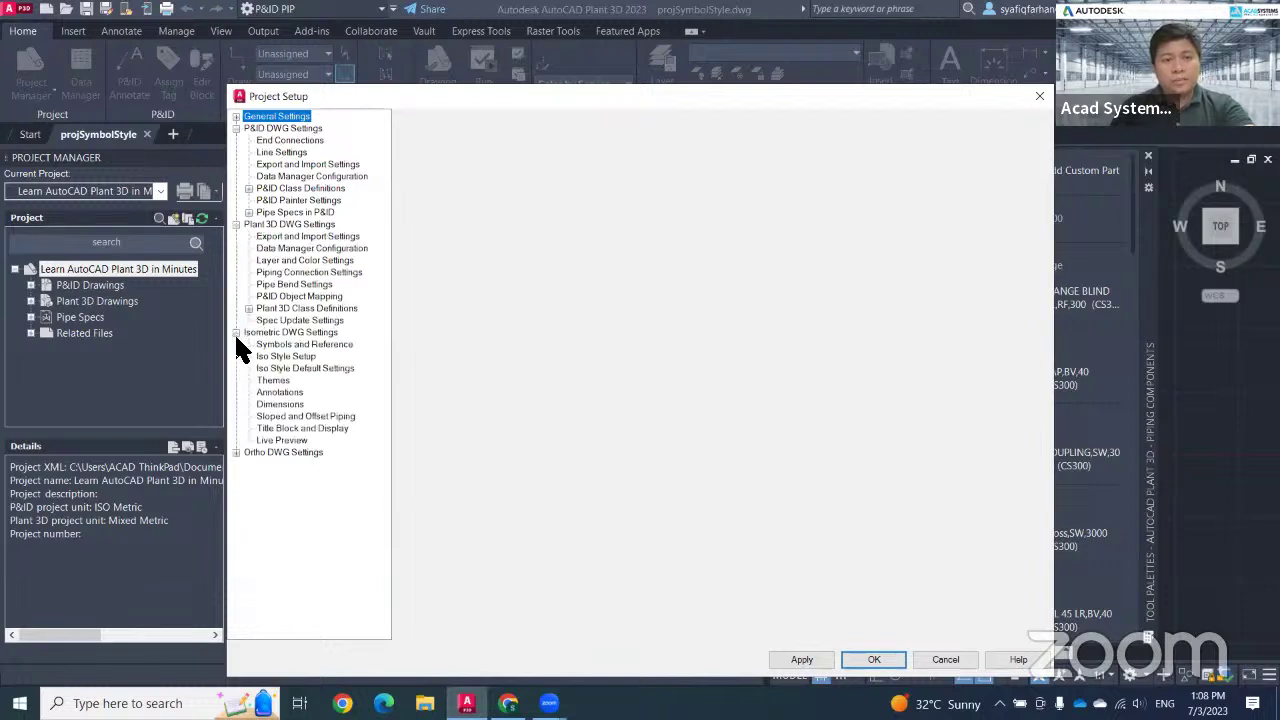
{"action": "left_click", "coordinate": [236, 452]}
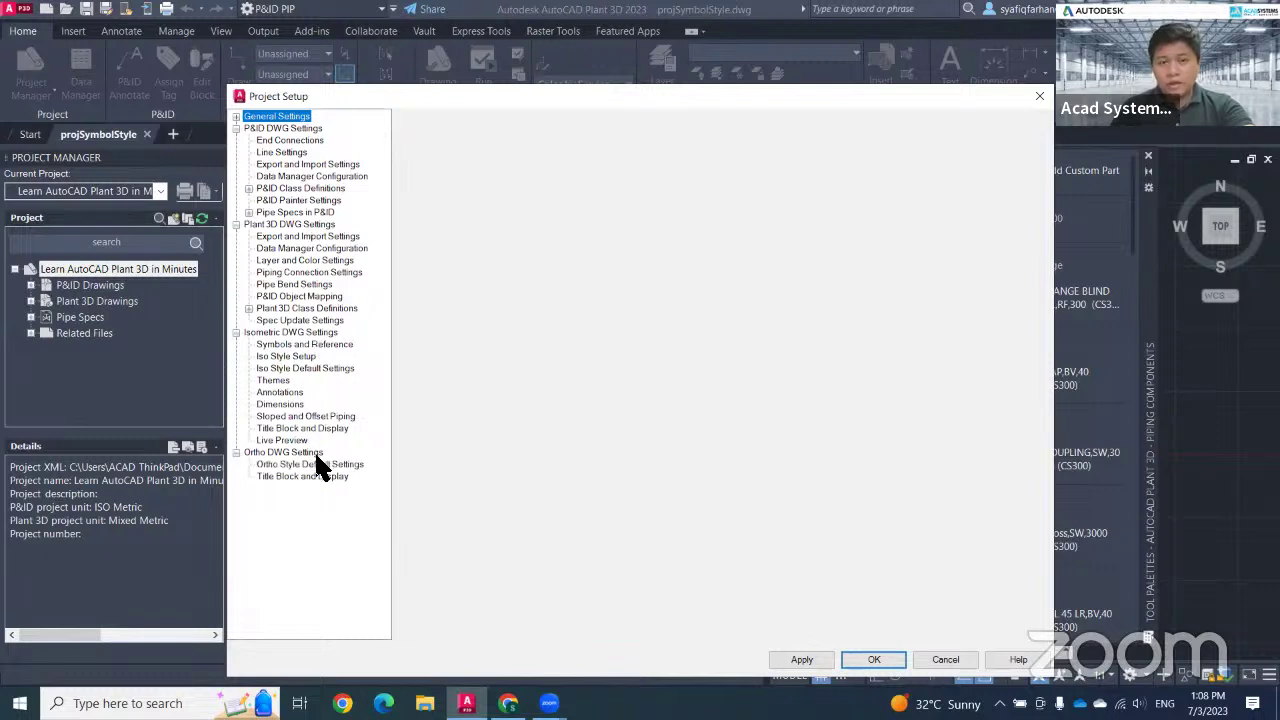
{"action": "left_click", "coordinate": [876, 660]}
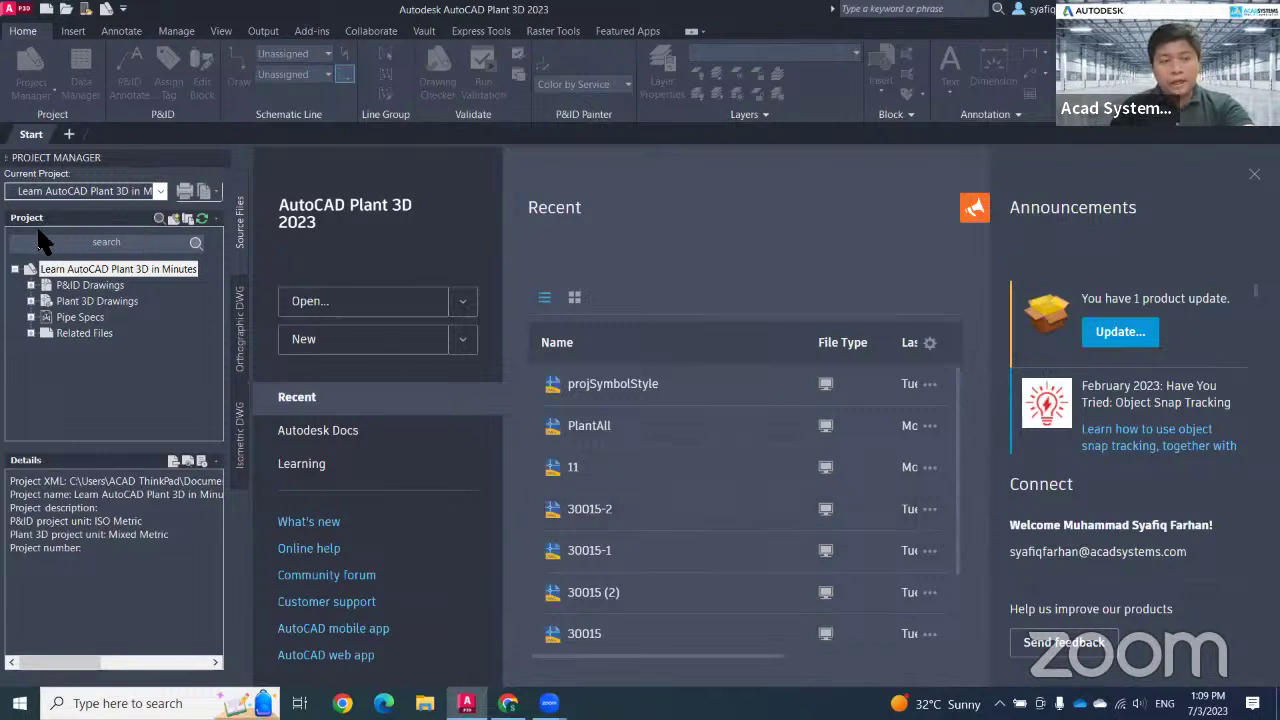
Create Area 1 and Area 2 subfolders under P&ID Drawings
{"action": "right_click", "coordinate": [86, 285]}
{"action": "left_click", "coordinate": [16, 372]}
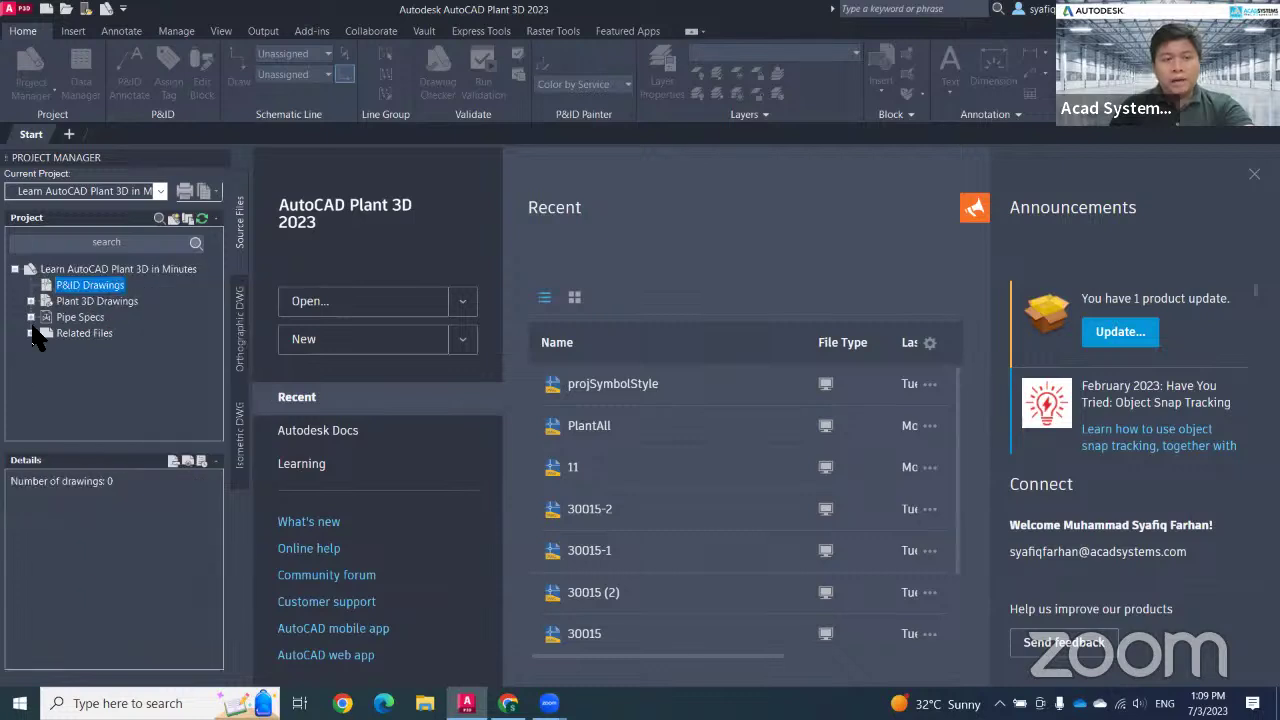
{"action": "right_click", "coordinate": [90, 290]}
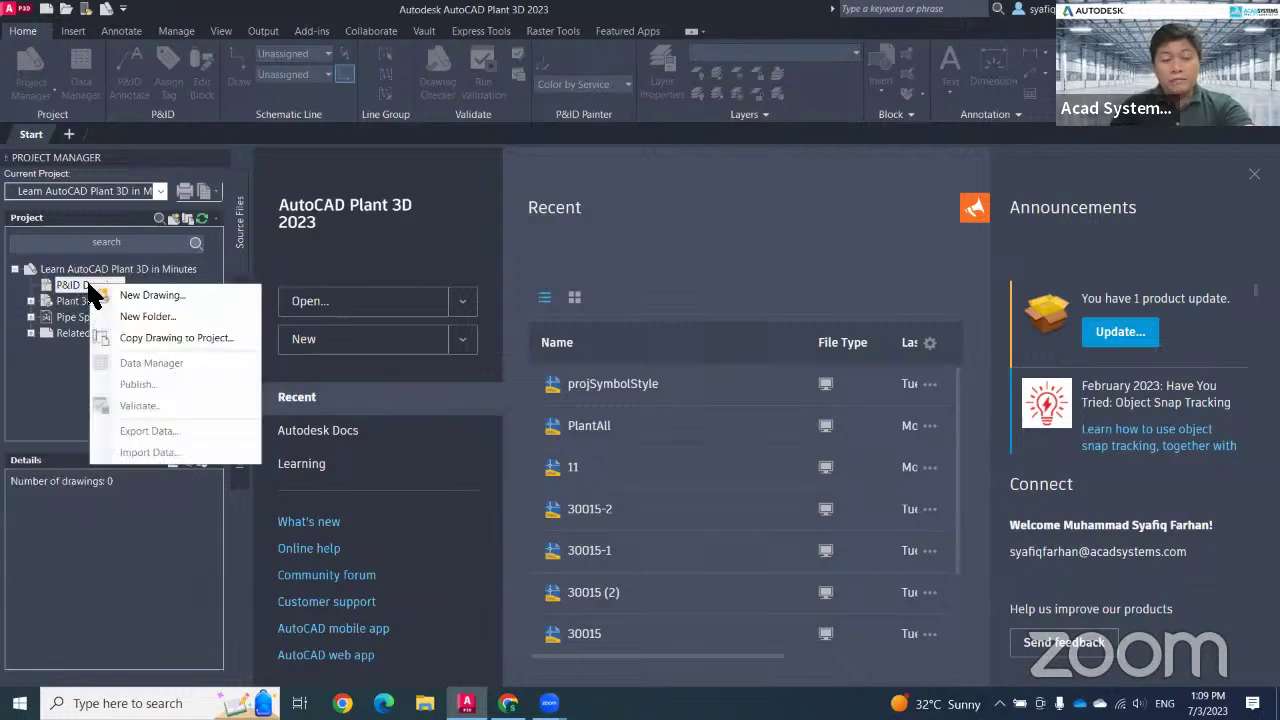
{"action": "left_click", "coordinate": [148, 317]}
{"action": "type", "text": "Area 1"}
{"action": "left_click", "coordinate": [706, 380]}
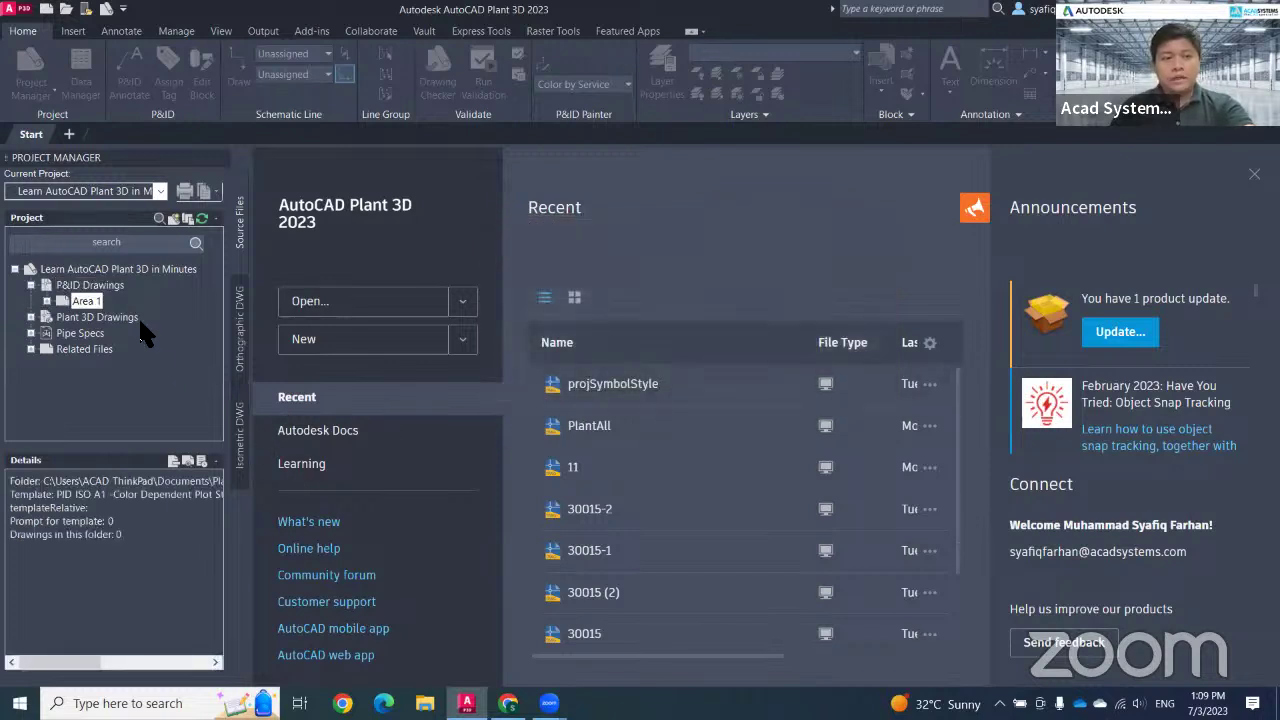
{"action": "right_click", "coordinate": [108, 286]}
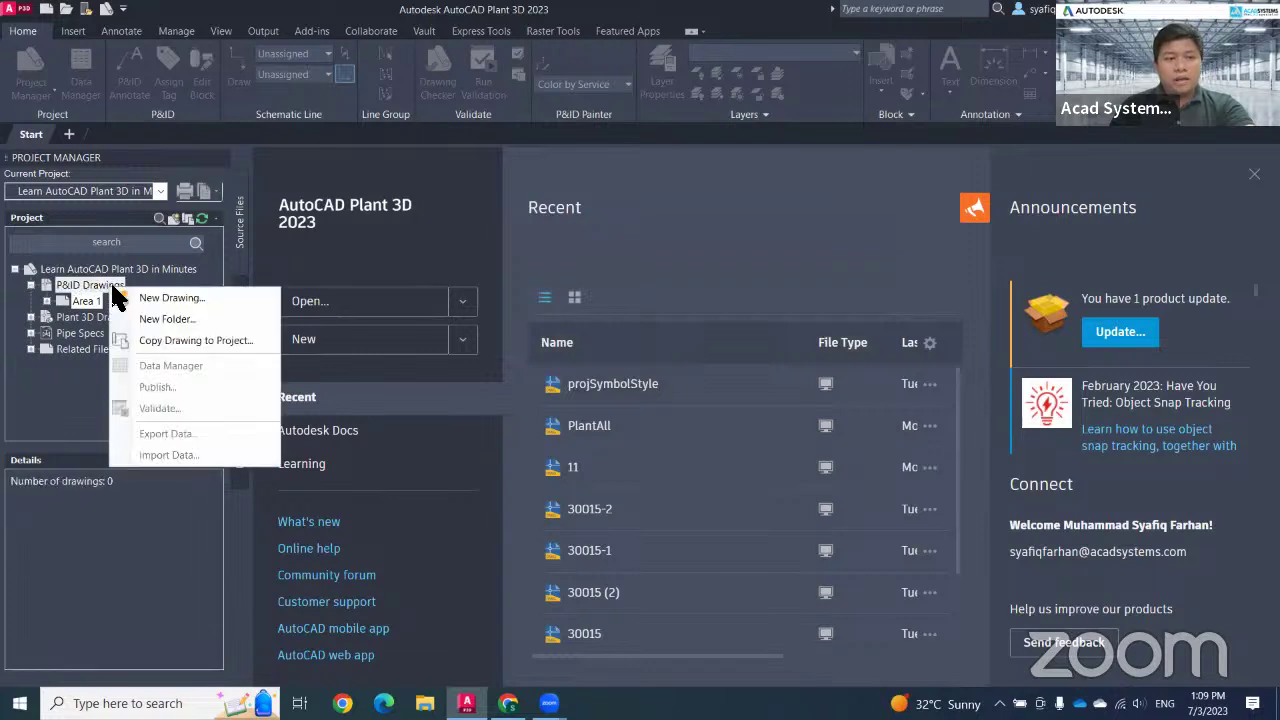
{"action": "left_click", "coordinate": [167, 320]}
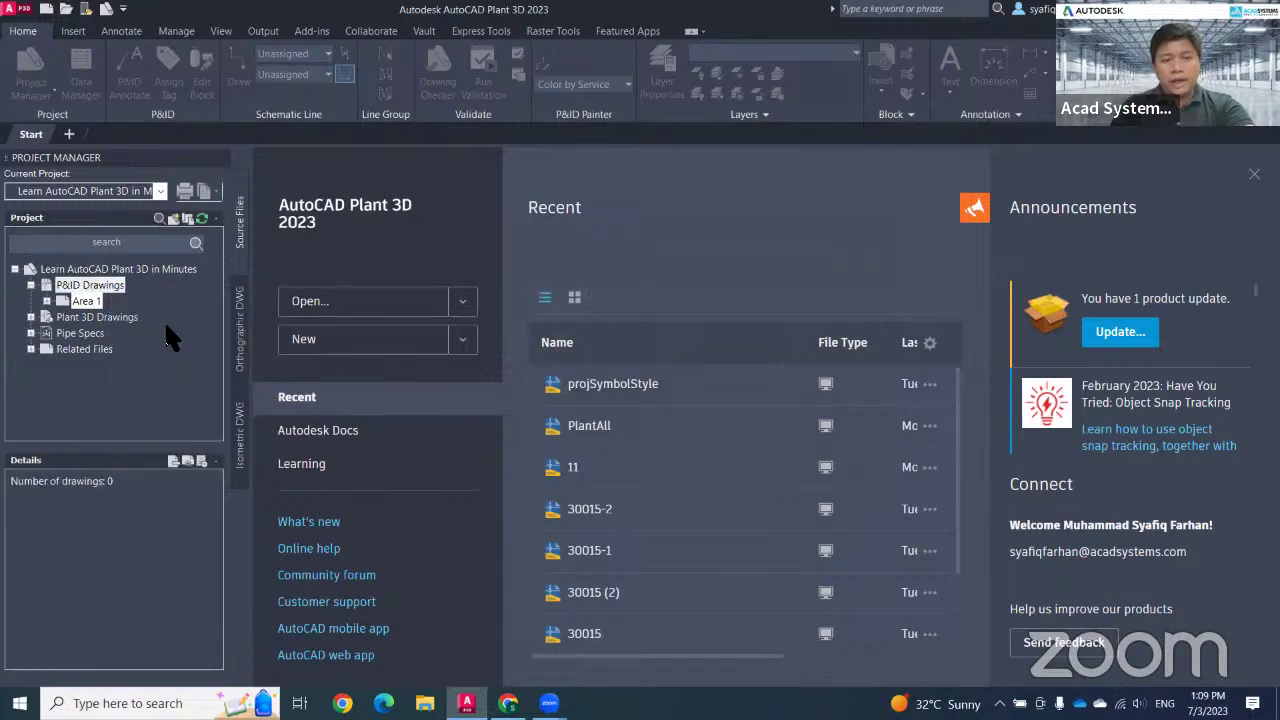
{"action": "type", "text": "Area 2"}
{"action": "left_click", "coordinate": [700, 380]}
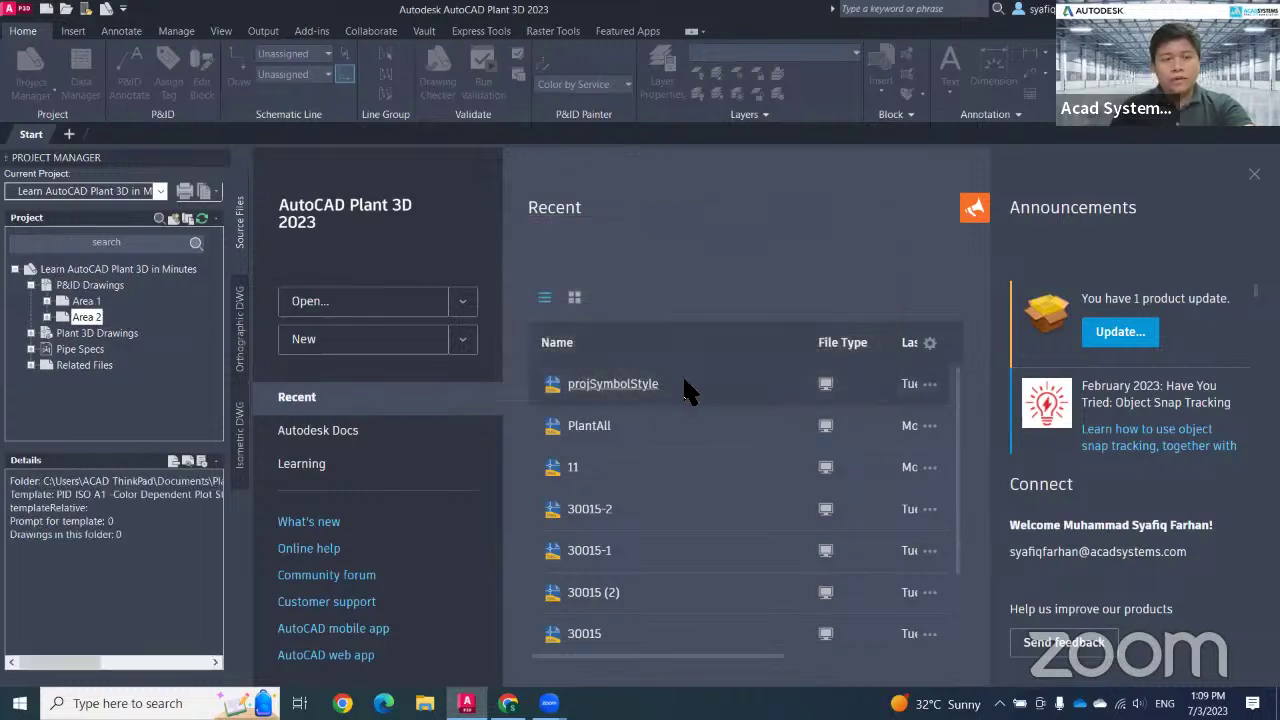
Create Area 1 and Area 2 subfolders under Plant 3D Drawings
{"action": "right_click", "coordinate": [92, 336]}
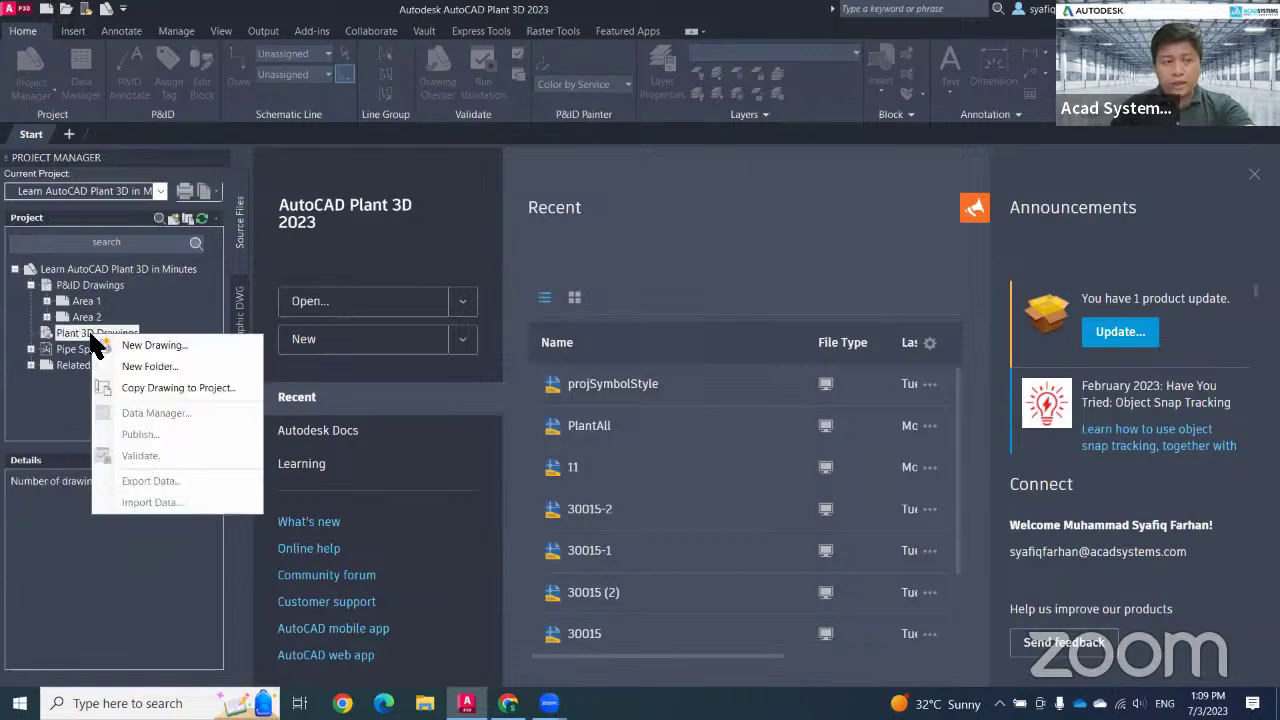
{"action": "left_click", "coordinate": [140, 364]}
{"action": "type", "text": "Area 1"}
{"action": "left_click", "coordinate": [730, 377]}
{"action": "right_click", "coordinate": [118, 338]}
{"action": "left_click", "coordinate": [150, 363]}
{"action": "type", "text": "Area 2"}
{"action": "left_click", "coordinate": [680, 378]}
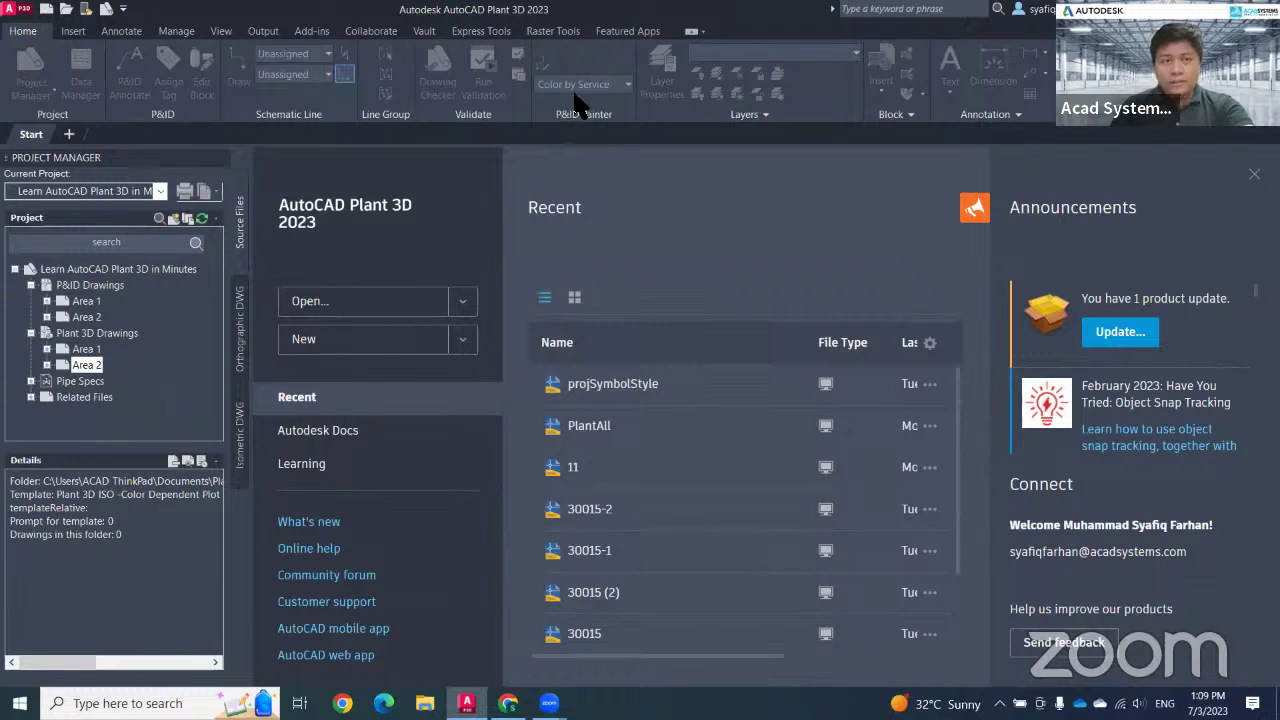
Check the P&ID Area 1 and Area 2 folder details in Project Manager, then switch to File Explorer
{"action": "left_click", "coordinate": [88, 288]}
{"action": "right_click", "coordinate": [84, 289]}
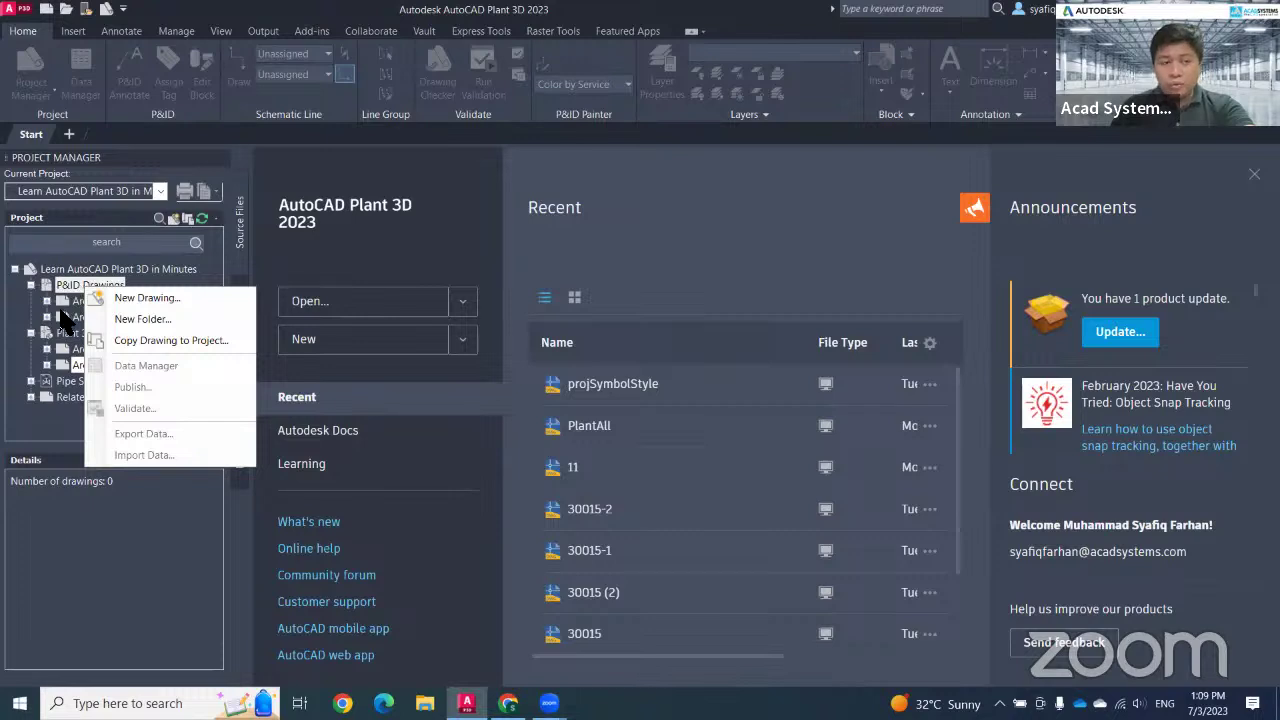
{"action": "left_click", "coordinate": [81, 315]}
{"action": "left_click", "coordinate": [84, 302]}
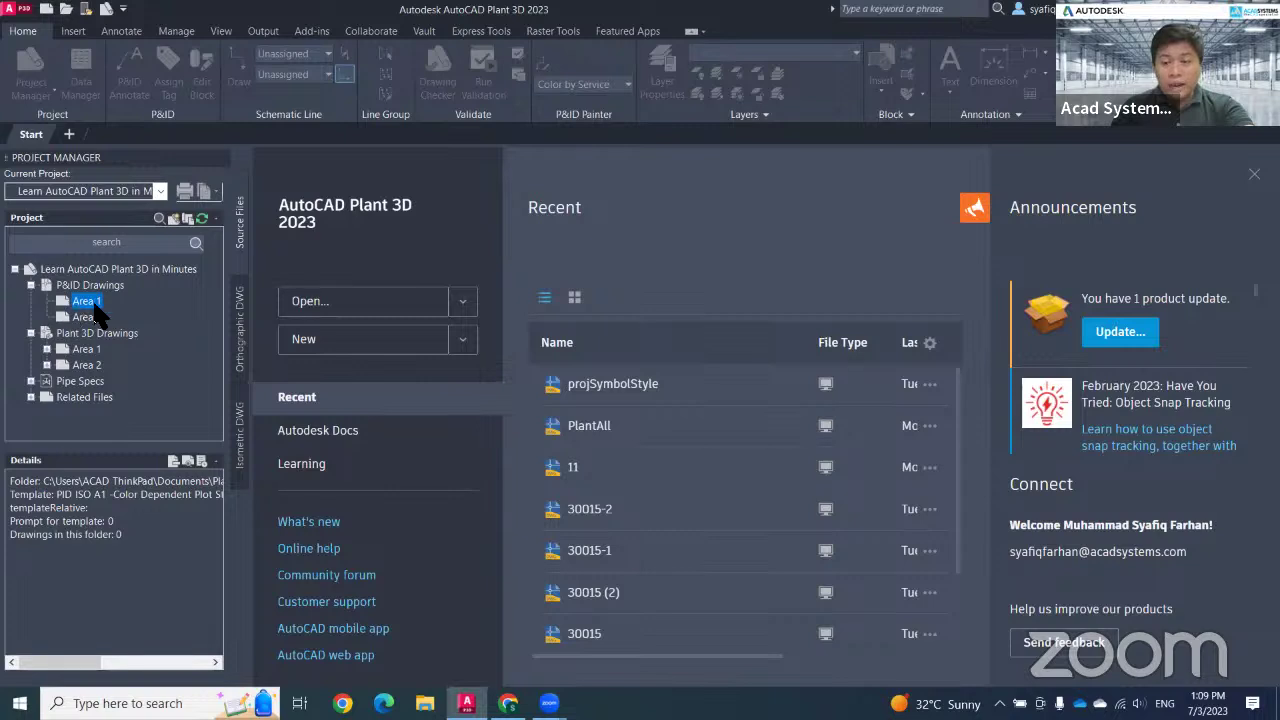
{"action": "right_click", "coordinate": [87, 304]}
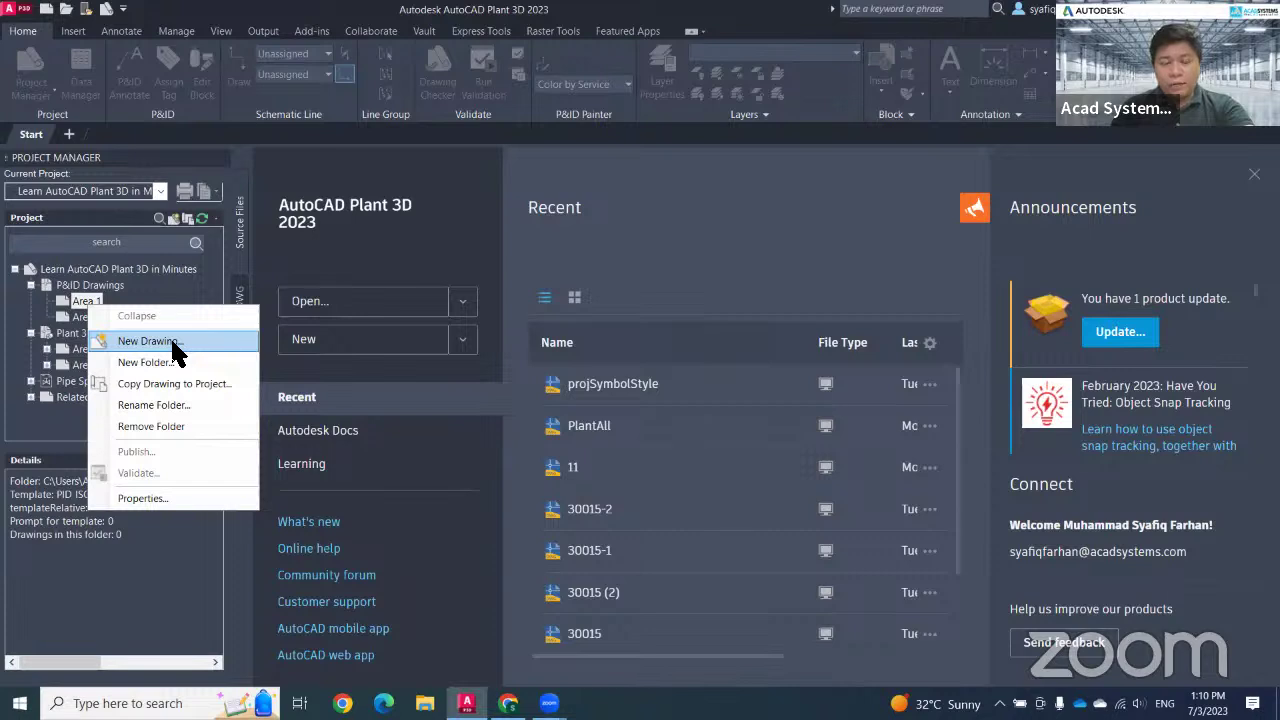
{"action": "left_click", "coordinate": [60, 286]}
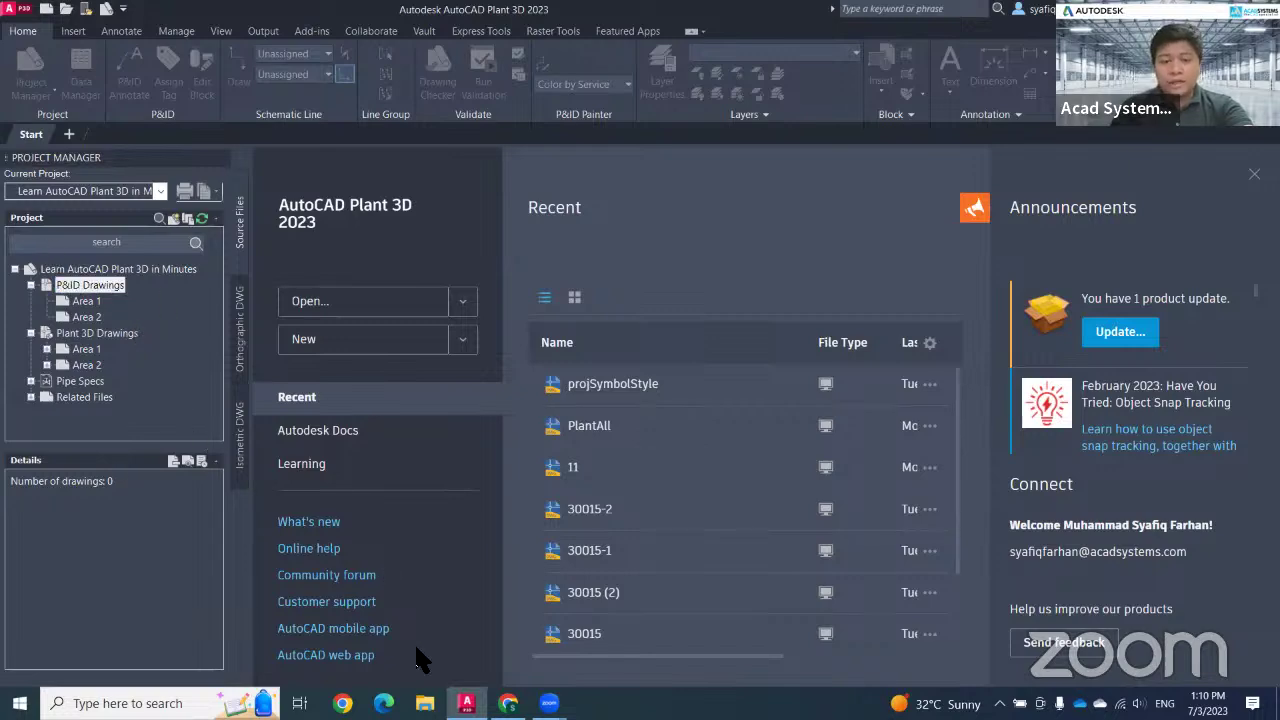
{"action": "left_click", "coordinate": [420, 697]}
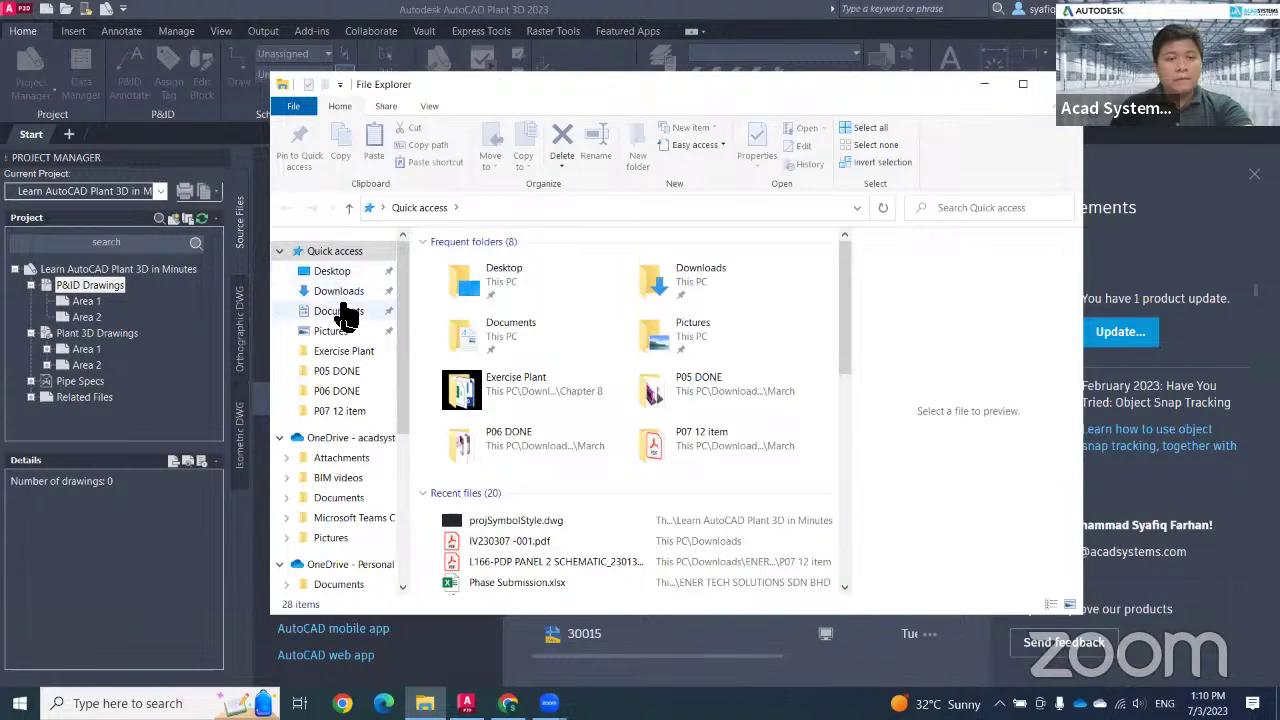
Navigate to Documents\Plant 3D\Learn AutoCAD Plant 3D in Minutes in File Explorer
{"action": "left_click", "coordinate": [340, 310]}
{"action": "left_click", "coordinate": [506, 425]}
{"action": "scroll", "coordinate": [500, 400], "scroll_direction": "down", "scroll_amount": 10}
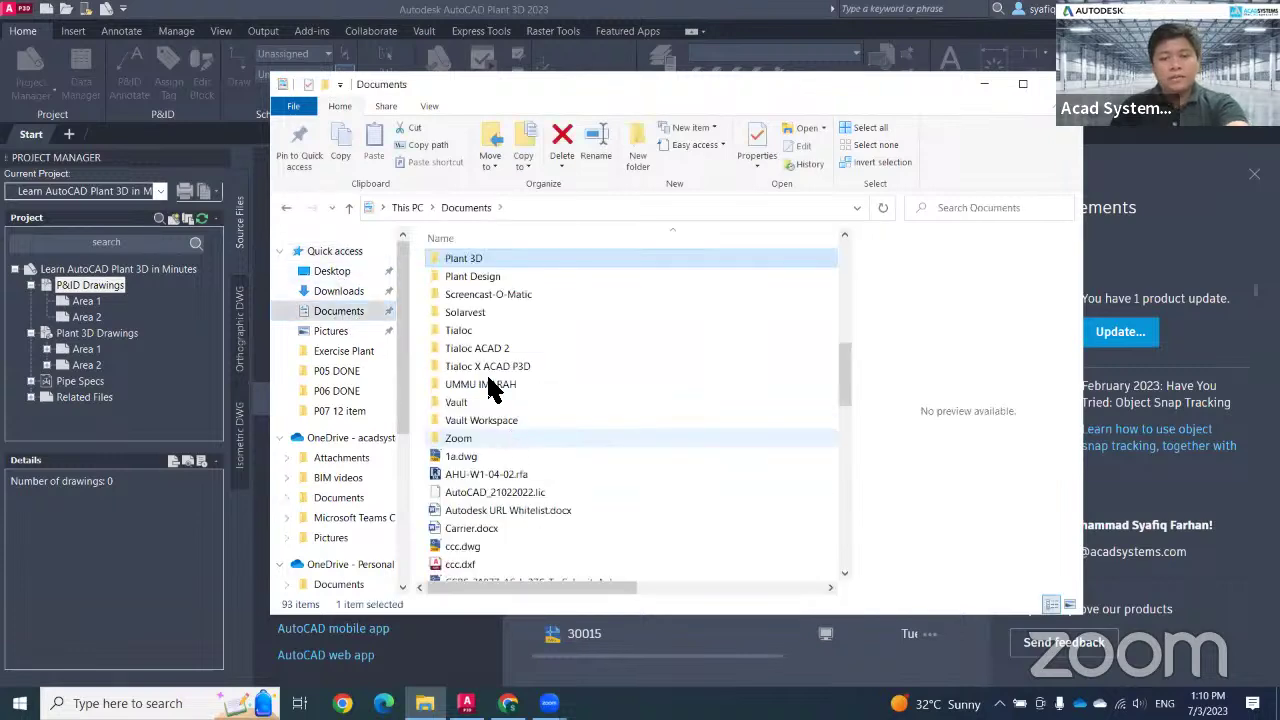
{"action": "double_click", "coordinate": [457, 263]}
{"action": "double_click", "coordinate": [465, 265]}
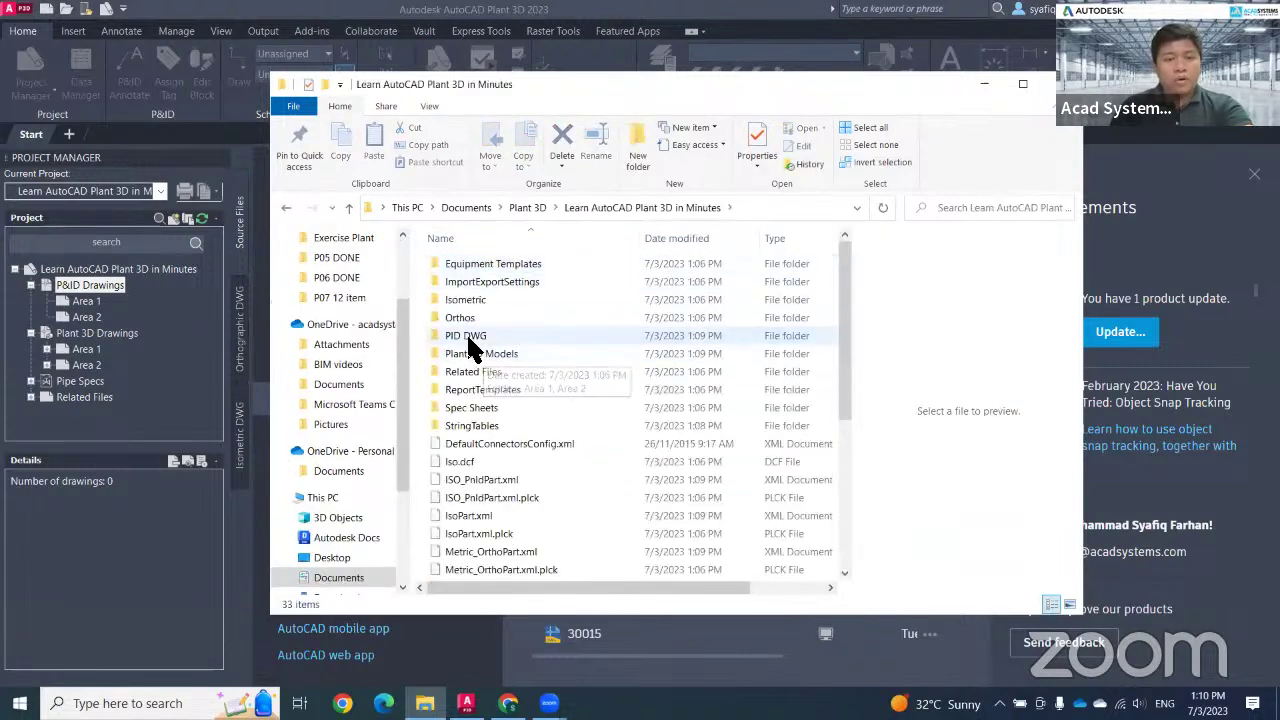
Verify Area 1 and Area 2 inside PID DWG and Plant 3D Models, then return to Plant 3D
{"action": "double_click", "coordinate": [505, 333]}
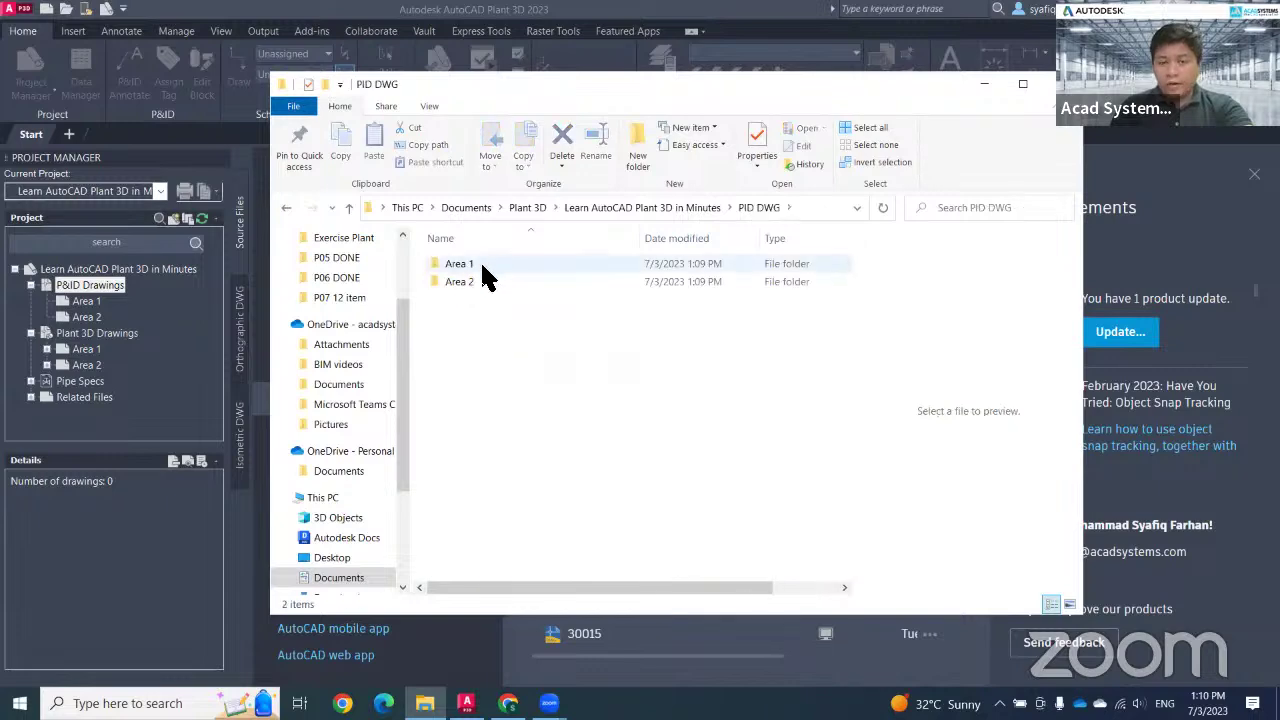
{"action": "left_click", "coordinate": [580, 209]}
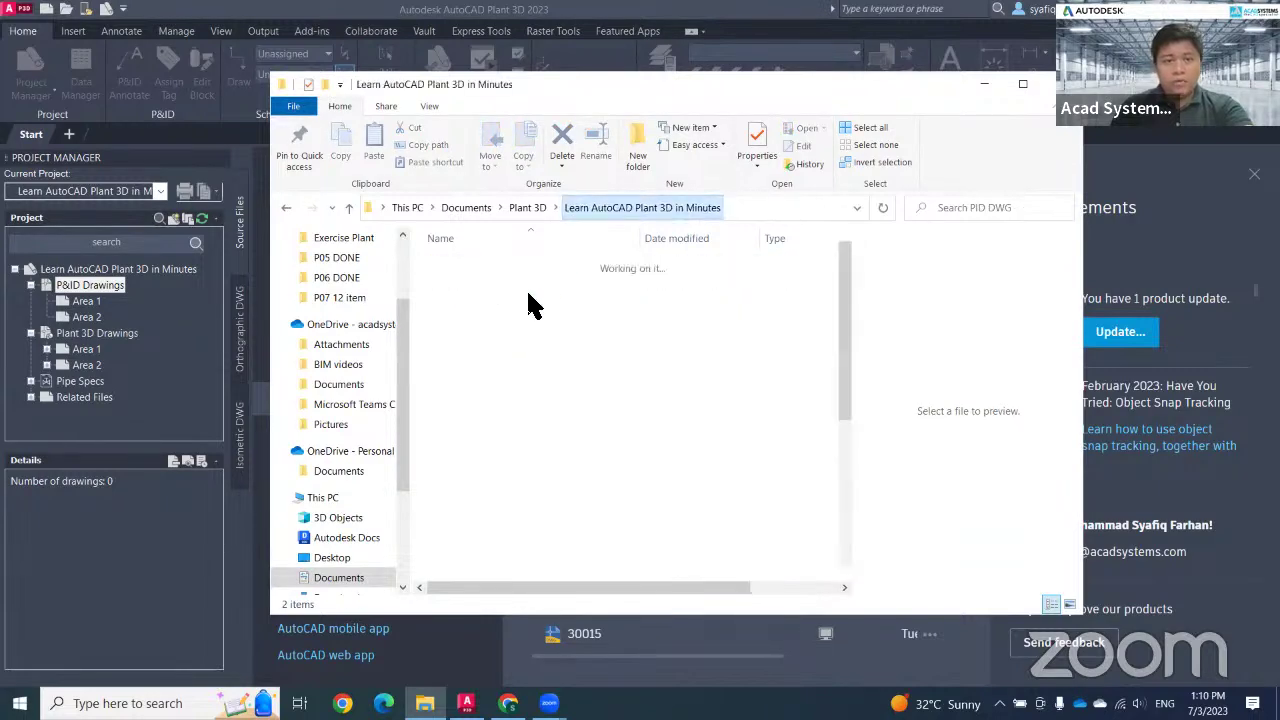
{"action": "double_click", "coordinate": [495, 347]}
{"action": "left_click", "coordinate": [457, 282]}
{"action": "left_click", "coordinate": [458, 265]}
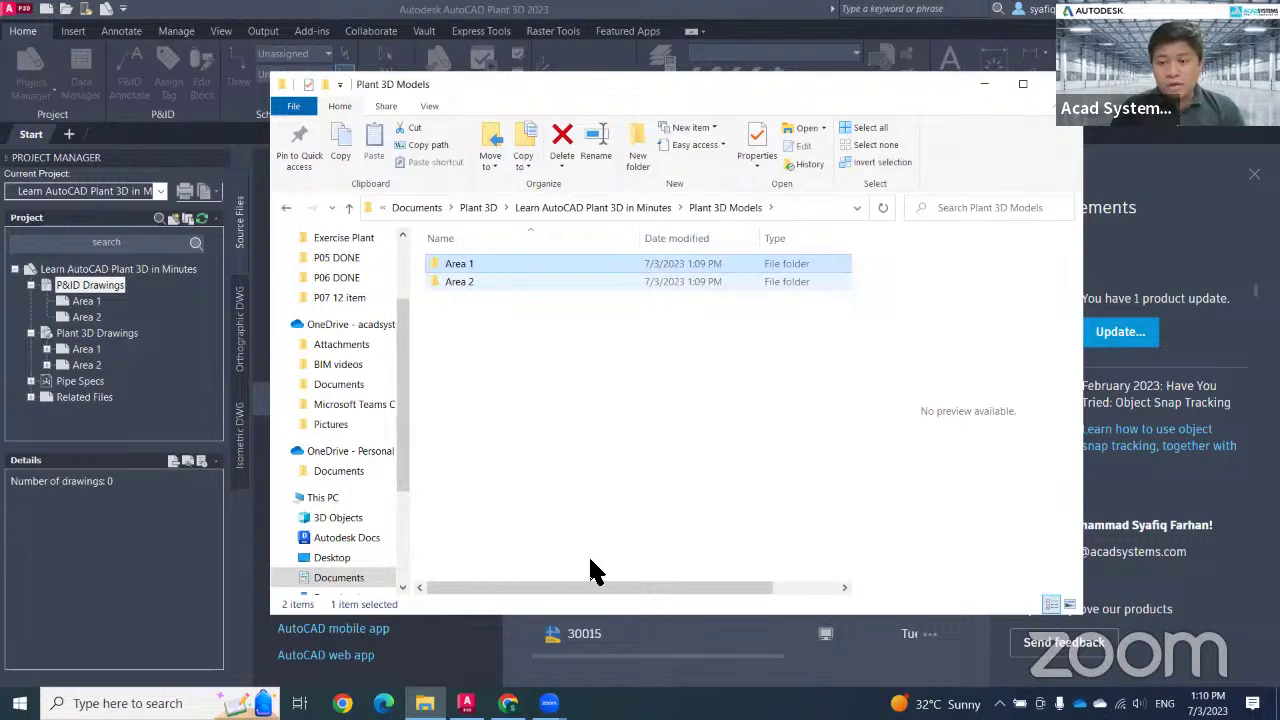
{"action": "key", "text": "alt+Tab"}
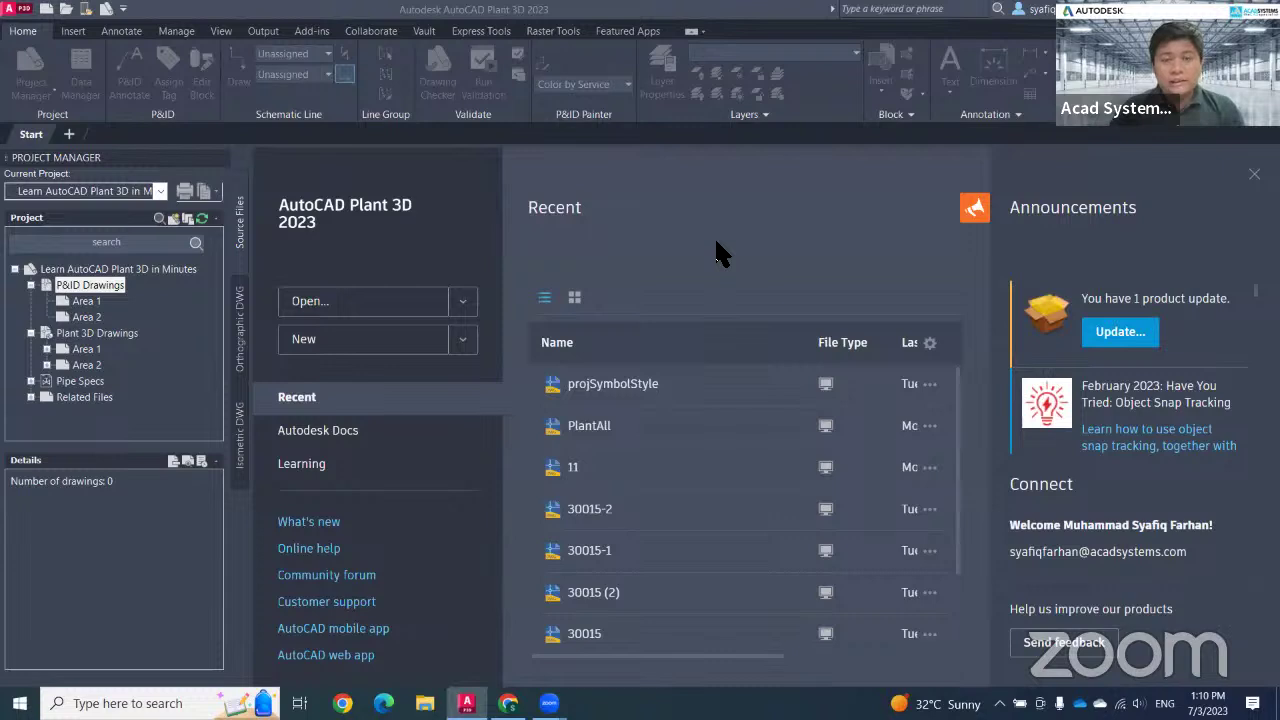